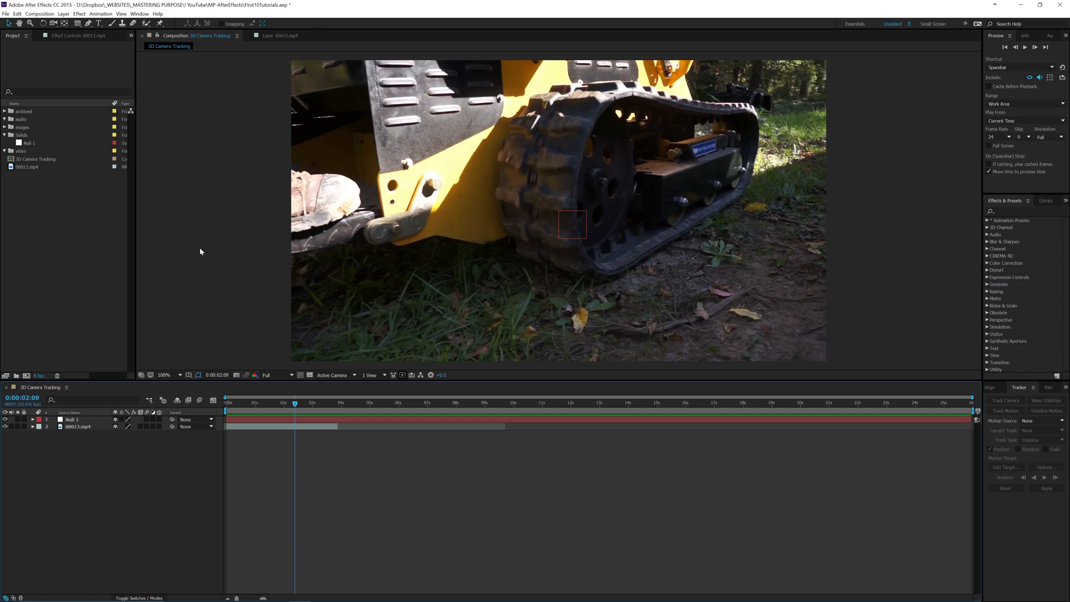
Step: Play a preview of the finished camera-tracked 3D Camera Tracking composition
{"action": "key", "text": "space"}
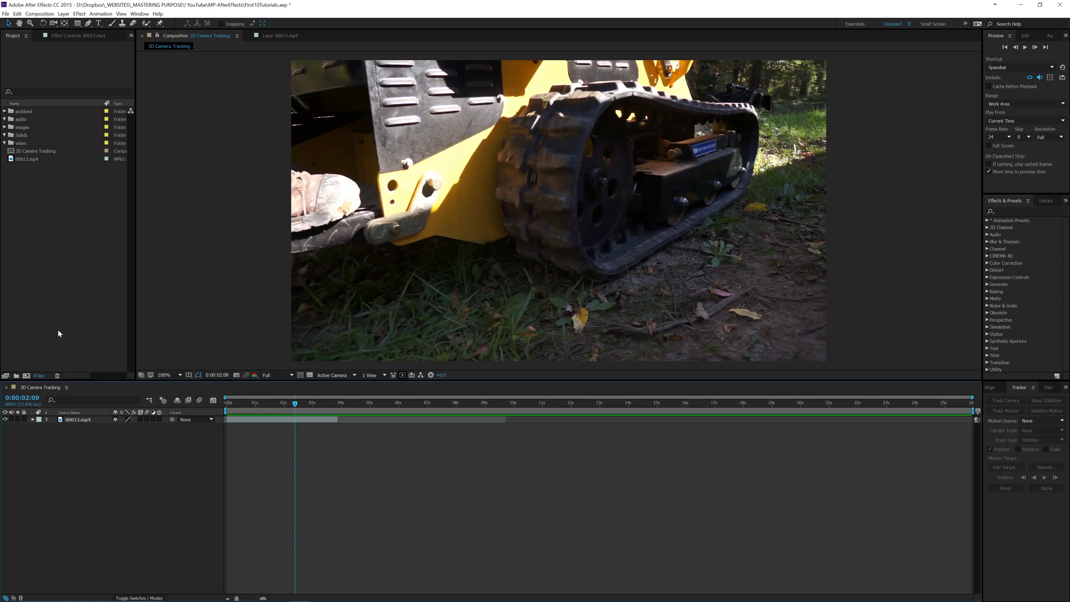
Step: Delete the old 3D Camera Tracking composition from the Project panel
{"action": "left_click", "coordinate": [29, 153]}
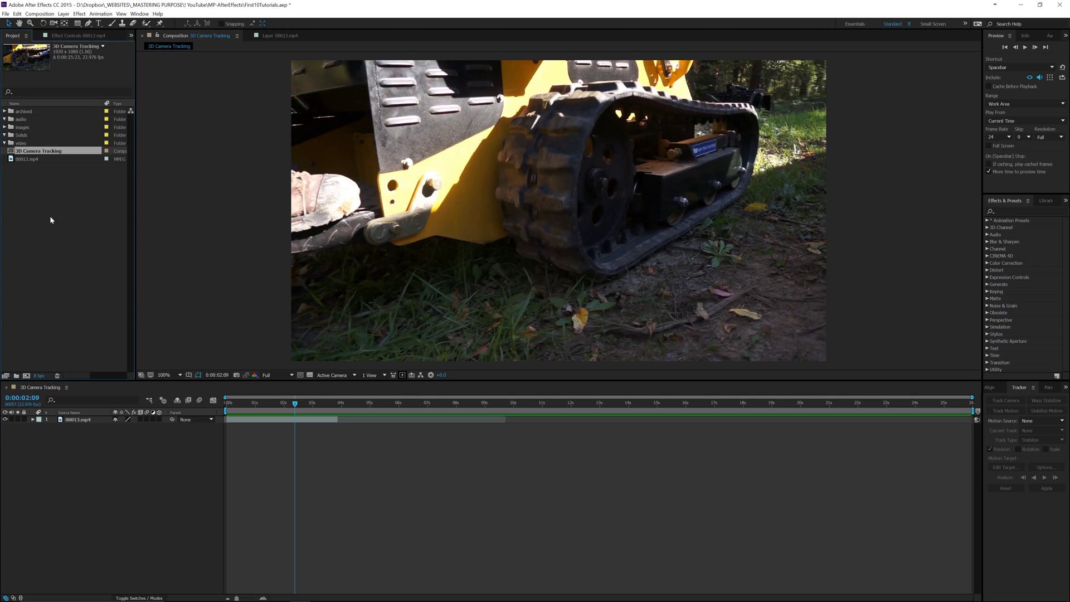
{"action": "key", "text": "Delete"}
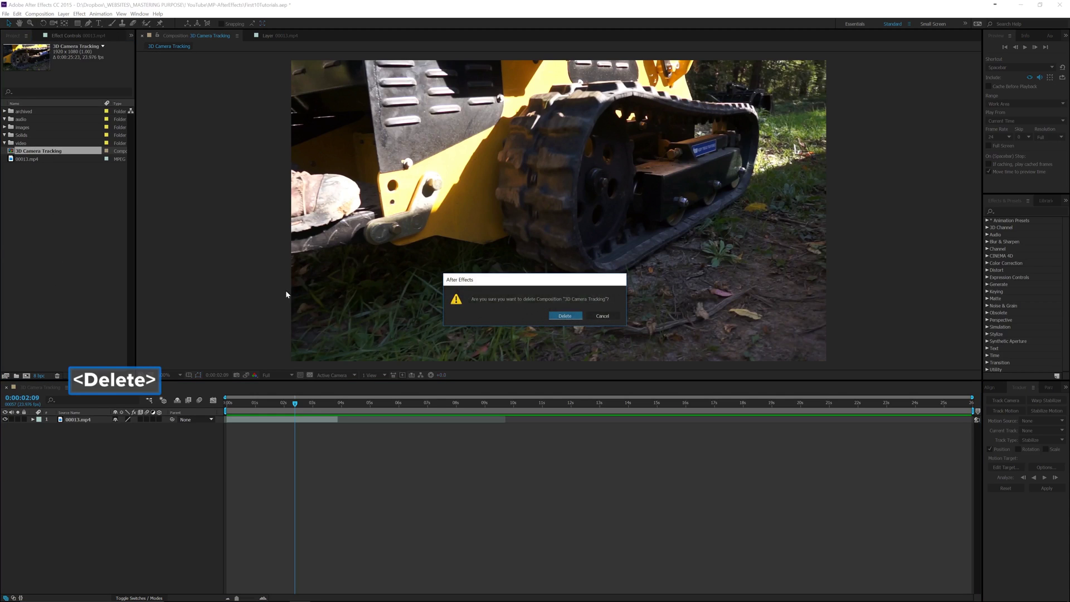
{"action": "left_click", "coordinate": [564, 316]}
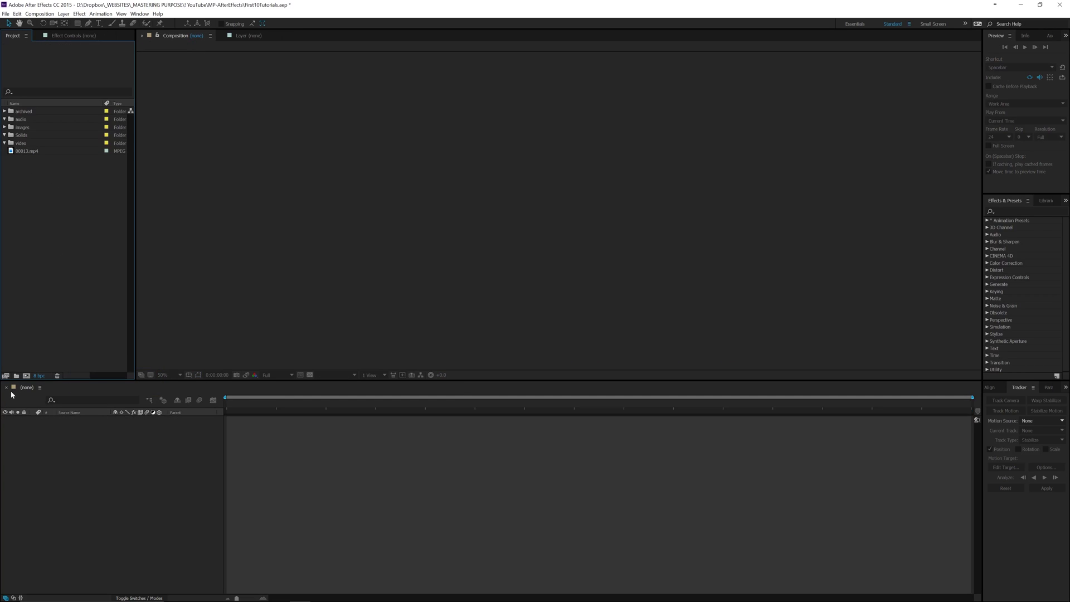
Step: Create a new composition from 00013.mp4 and rename it '3D Camera Tracking'
{"action": "left_click_drag", "start_coordinate": [32, 152], "coordinate": [26, 375]}
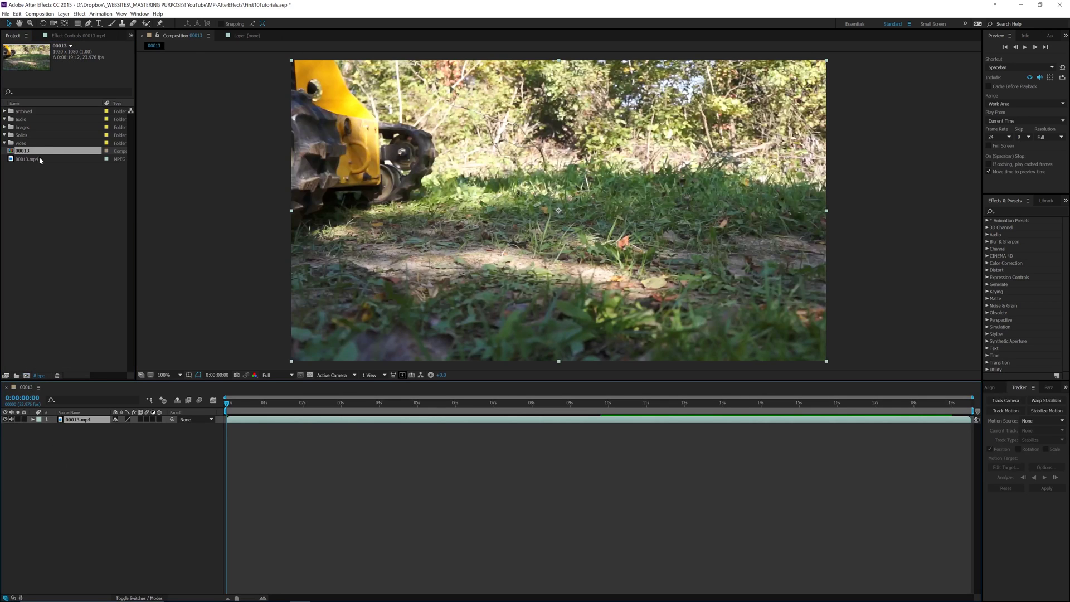
{"action": "left_click", "coordinate": [21, 154]}
{"action": "key", "text": "Return"}
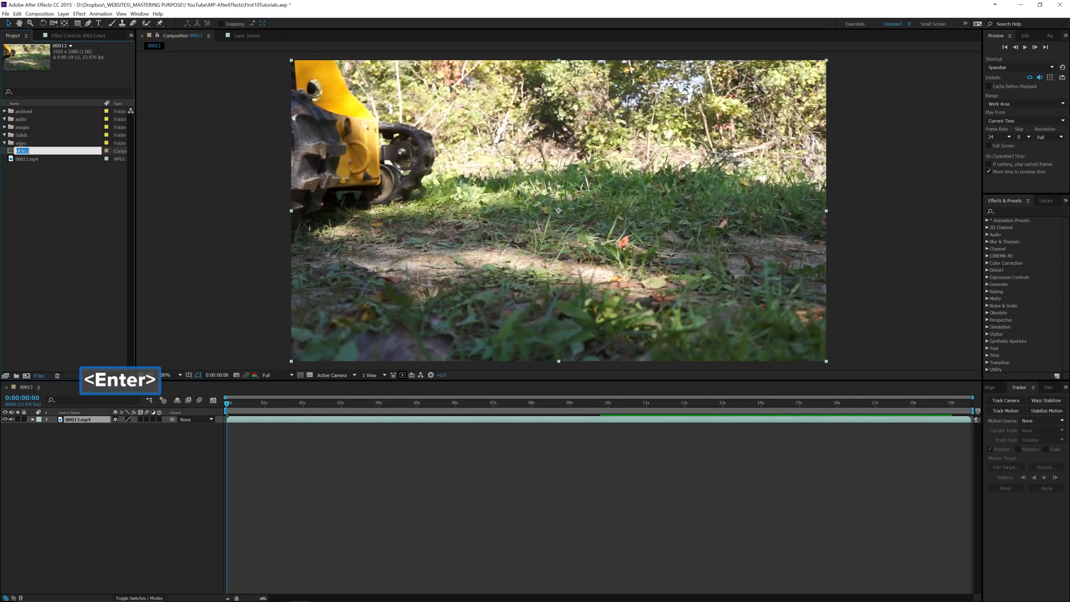
{"action": "type", "text": "3D Camera Tracking"}
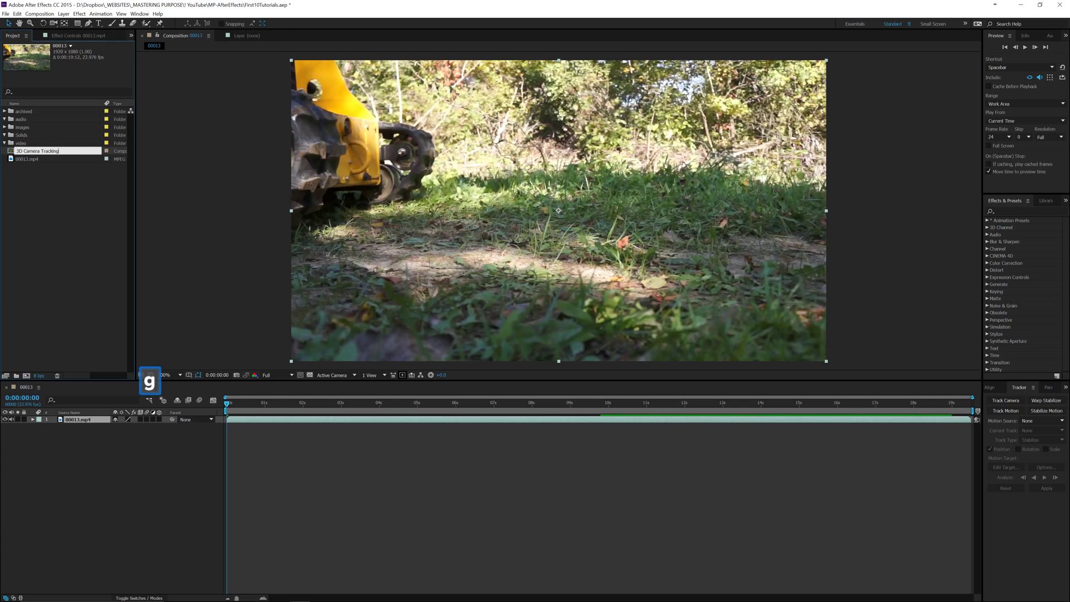
{"action": "key", "text": "Return"}
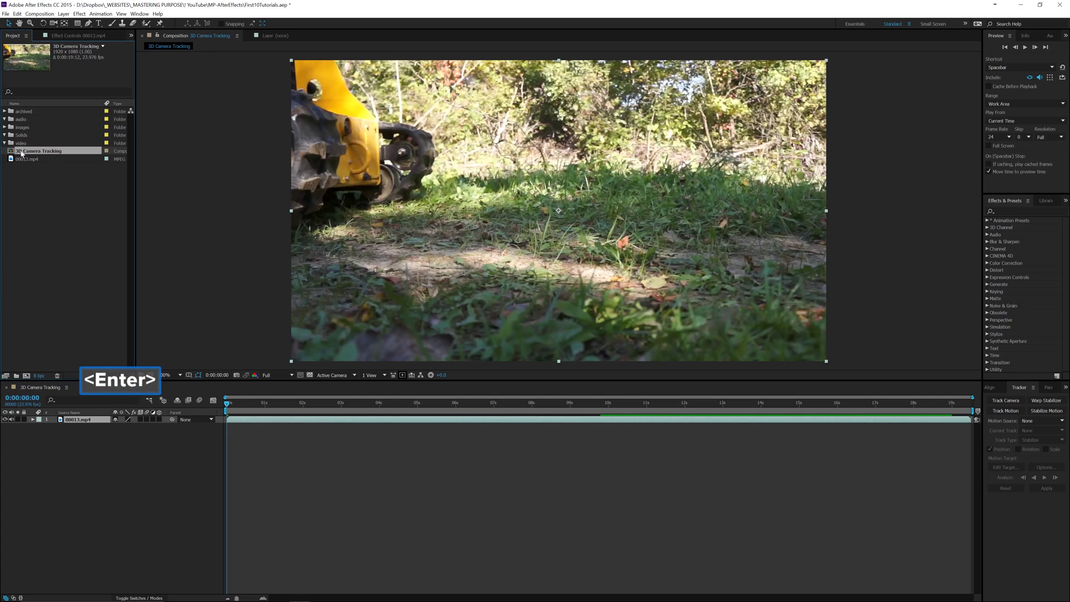
{"action": "left_click", "coordinate": [106, 376]}
{"action": "left_click", "coordinate": [325, 494]}
{"action": "mouse_move", "coordinate": [347, 506]}
{"action": "left_mouse_down"}
{"action": "mouse_move", "coordinate": [539, 587]}
{"action": "mouse_move", "coordinate": [564, 581]}
{"action": "left_mouse_up"}
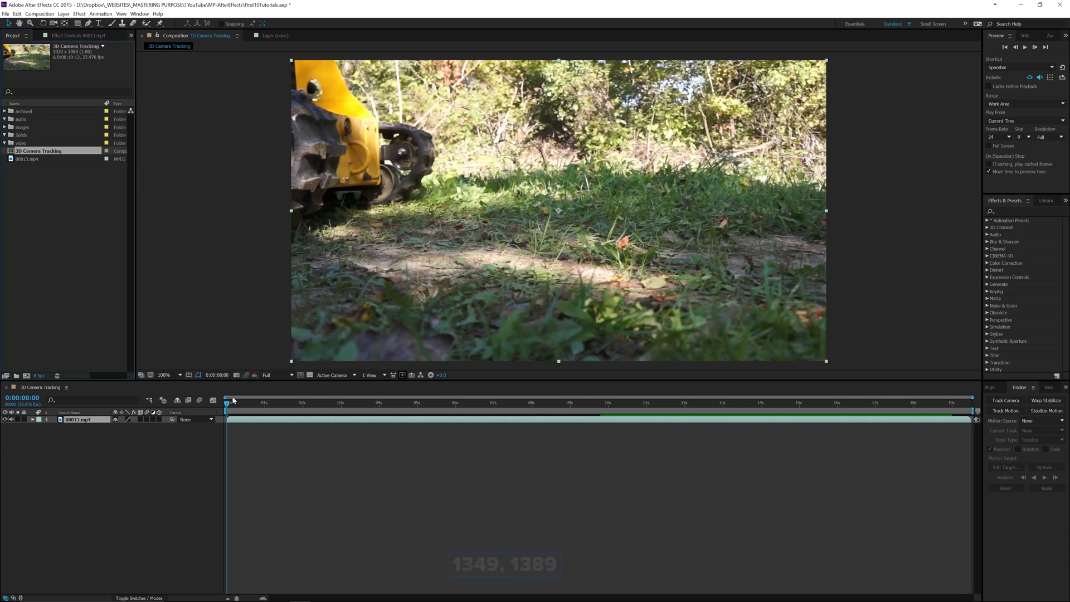
Step: Split the footage layer with Ctrl+Shift+D at a chosen cut point and delete the later half
{"action": "left_click_drag", "start_coordinate": [241, 403], "coordinate": [645, 412]}
{"action": "key", "text": "ctrl"}
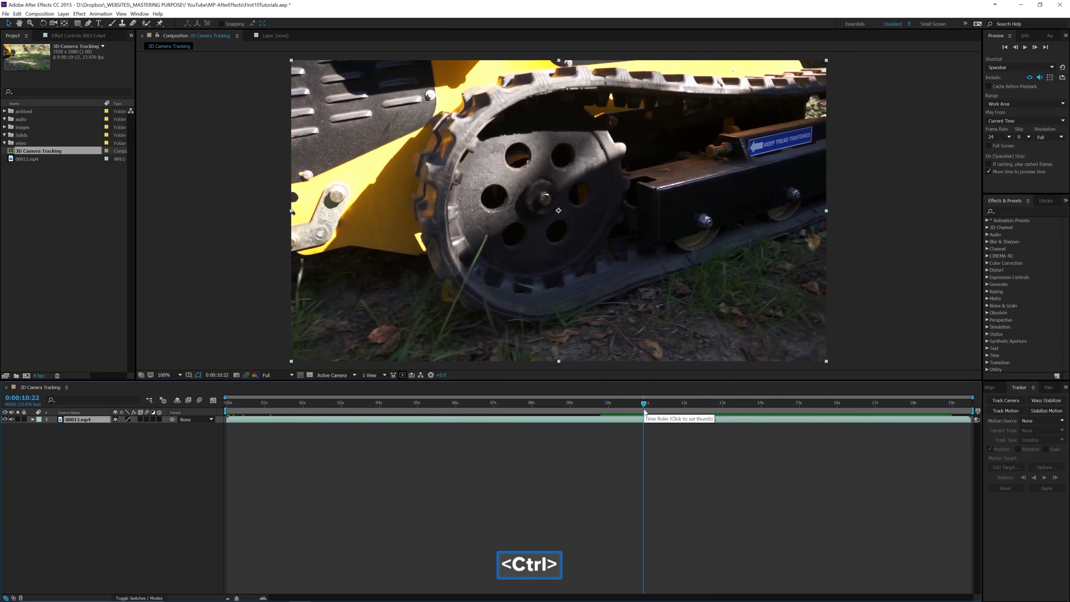
{"action": "key", "text": "ctrl+shift+d"}
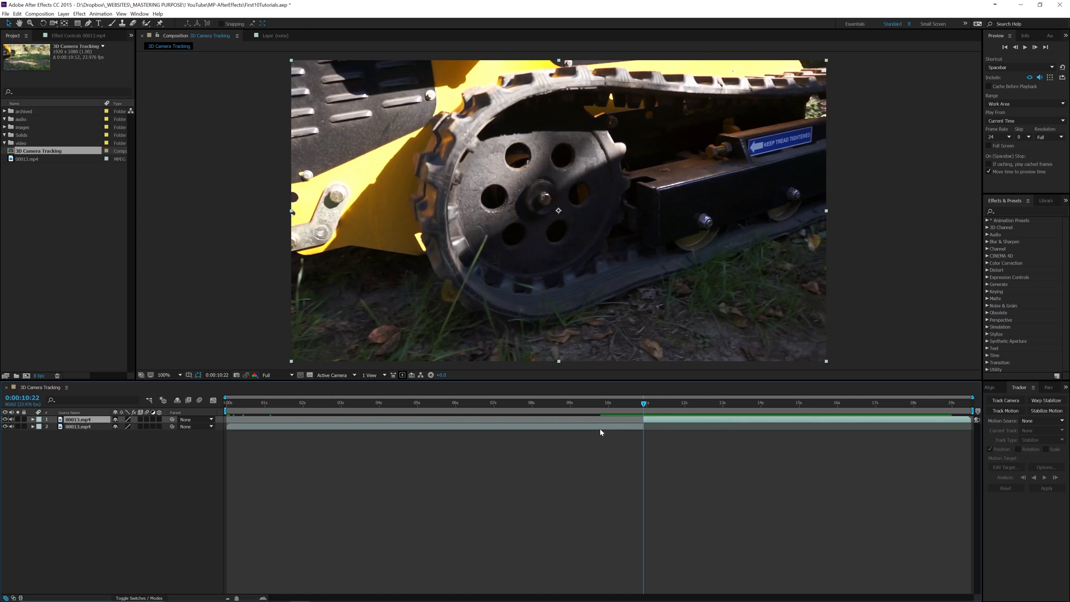
{"action": "left_click", "coordinate": [602, 431]}
{"action": "key", "text": "Delete"}
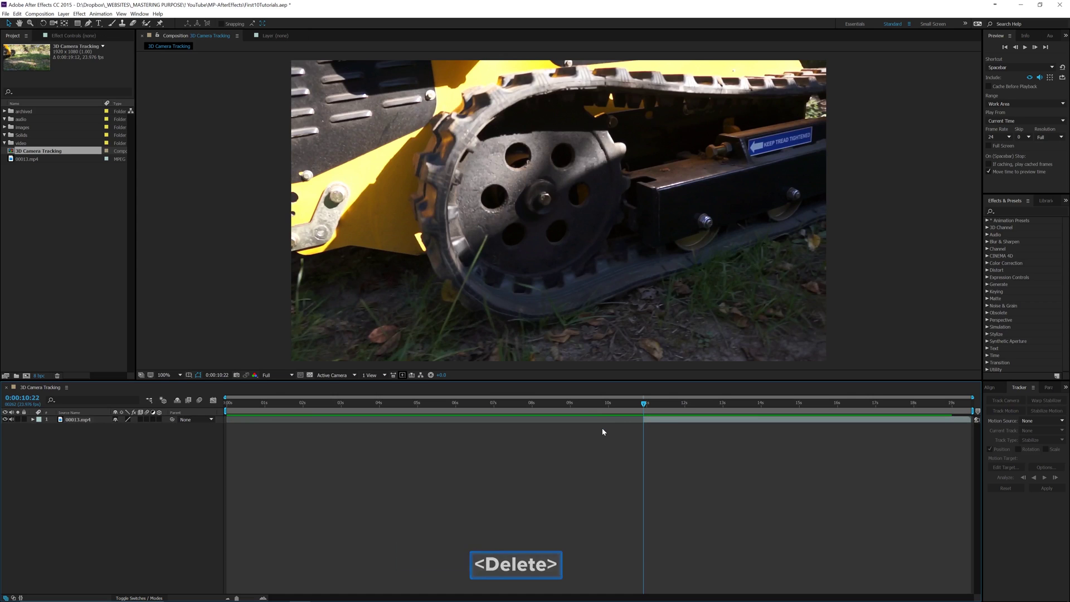
{"action": "left_click_drag", "start_coordinate": [621, 419], "coordinate": [325, 402]}
Step: Trim the layer's out point to 0:00:02:14, preview it, and end the work area there
{"action": "left_click", "coordinate": [260, 405]}
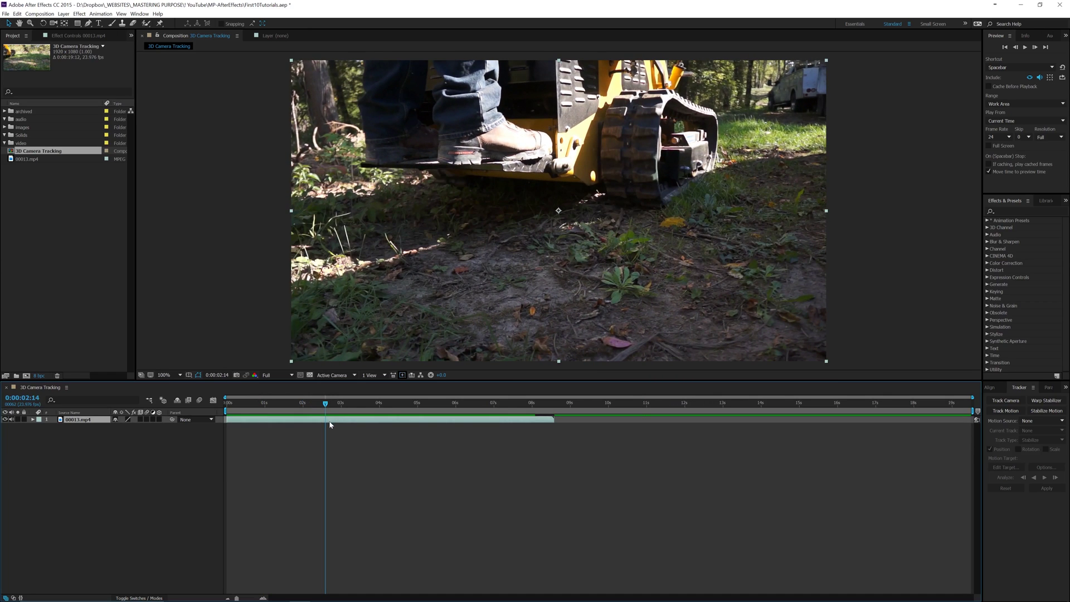
{"action": "left_click_drag", "start_coordinate": [554, 419], "coordinate": [326, 421]}
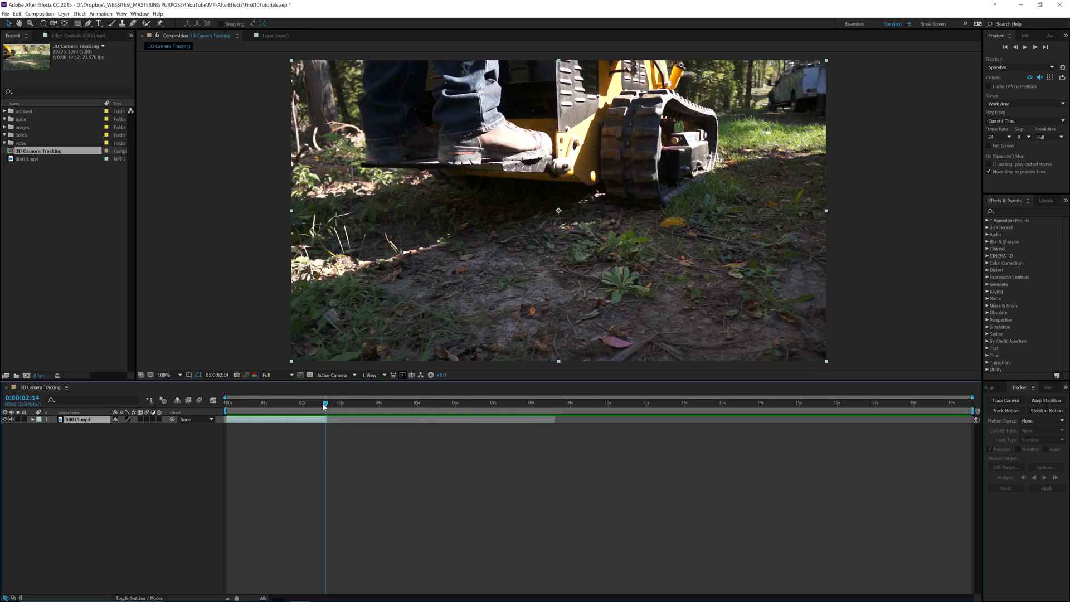
{"action": "key", "text": "space"}
{"action": "key", "text": "space"}
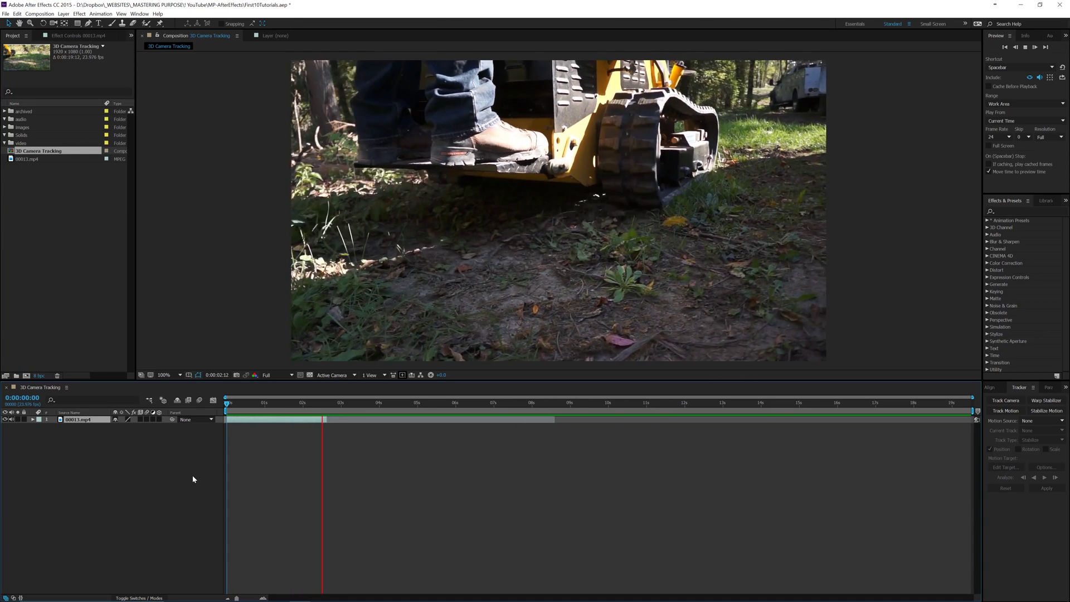
{"action": "key", "text": "space"}
{"action": "left_click", "coordinate": [326, 404]}
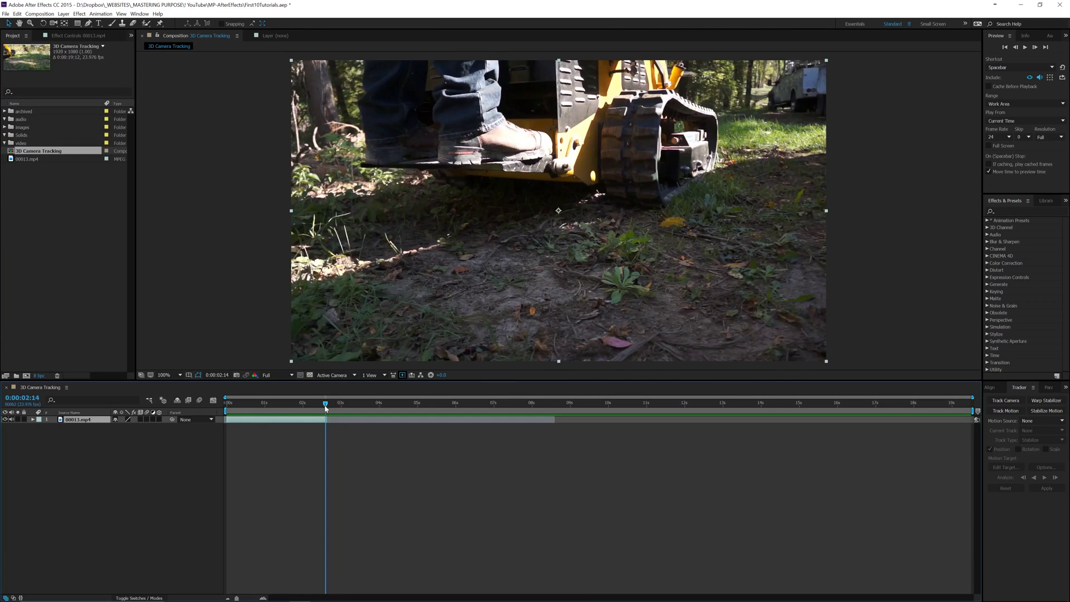
{"action": "left_click_drag", "start_coordinate": [326, 408], "coordinate": [325, 409]}
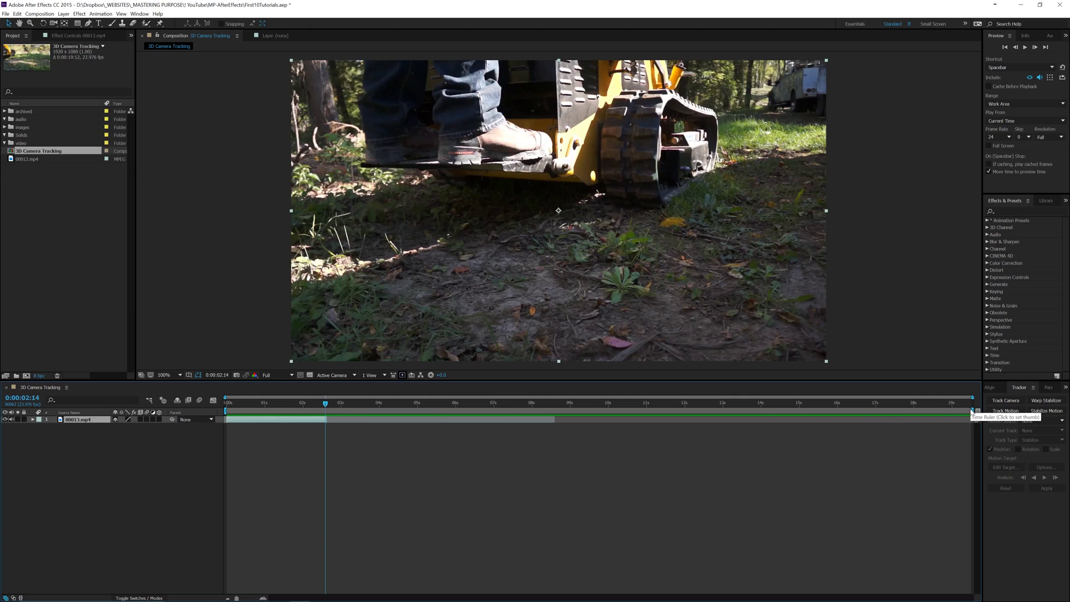
{"action": "left_click_drag", "start_coordinate": [972, 411], "coordinate": [226, 406]}
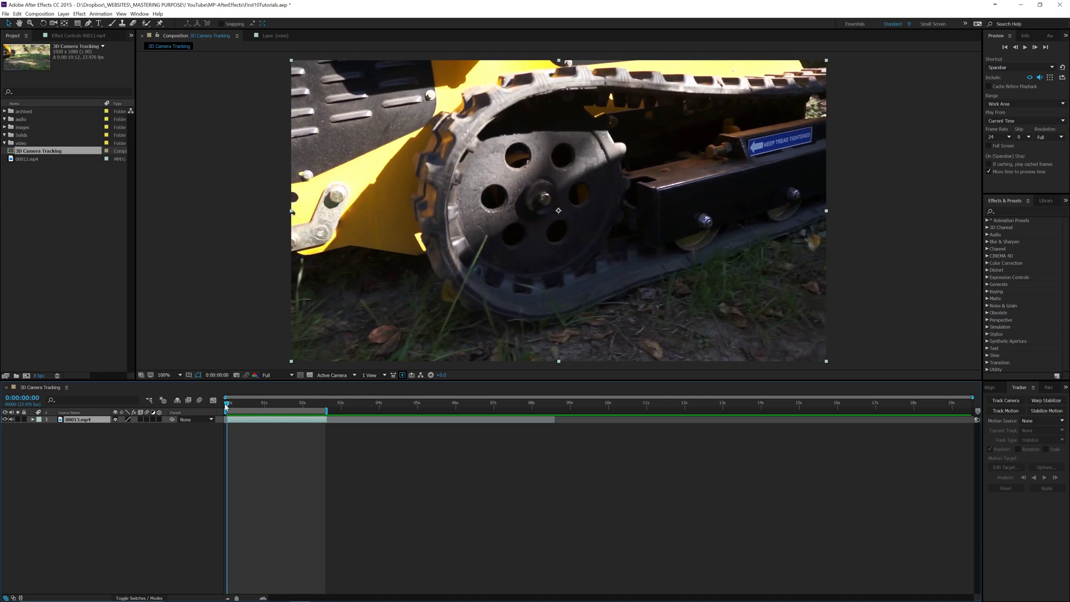
Step: At frame 0, add a Null 1 null object layer, then reselect the 00013.mp4 layer
{"action": "left_click", "coordinate": [97, 461]}
{"action": "left_click", "coordinate": [63, 13]}
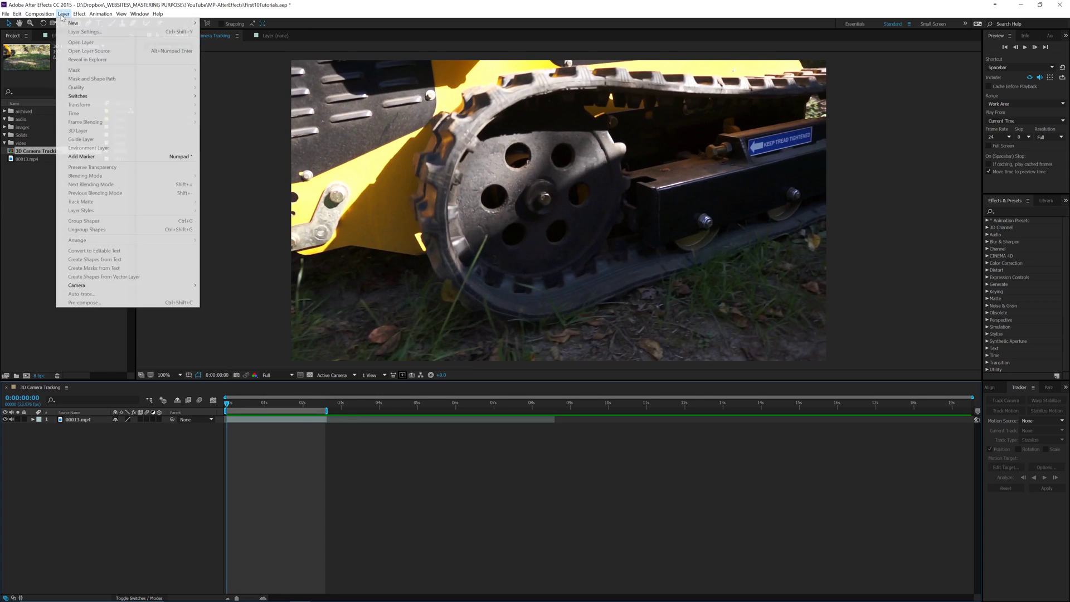
{"action": "mouse_move", "coordinate": [67, 24]}
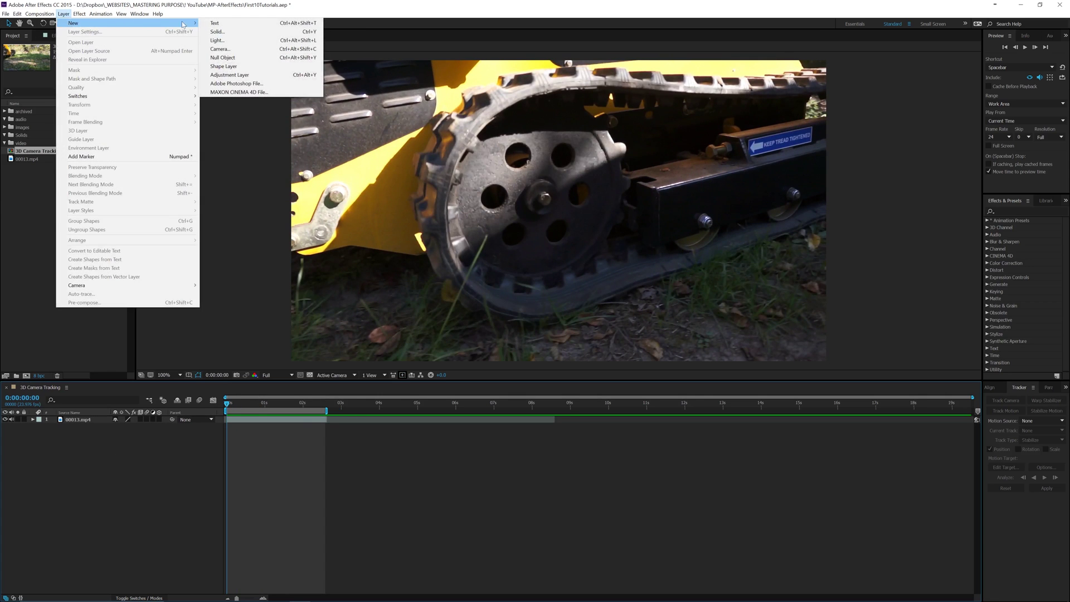
{"action": "left_click", "coordinate": [219, 58]}
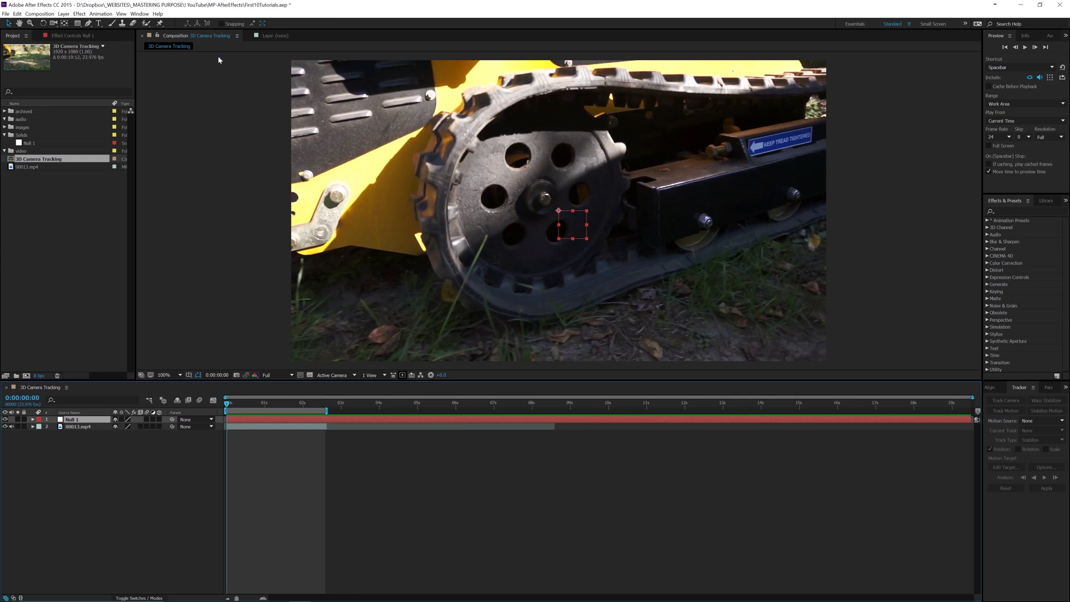
{"action": "left_click", "coordinate": [87, 427]}
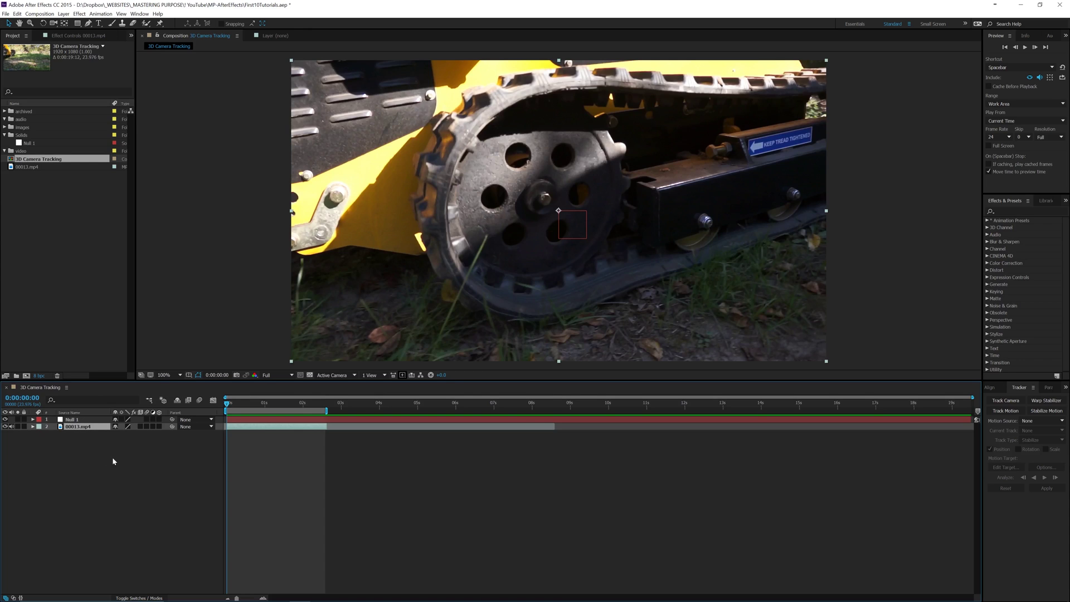
Step: Apply Track Camera to 00013.mp4 and let the 3D Camera Tracker analysis finish
{"action": "left_click", "coordinate": [1006, 401]}
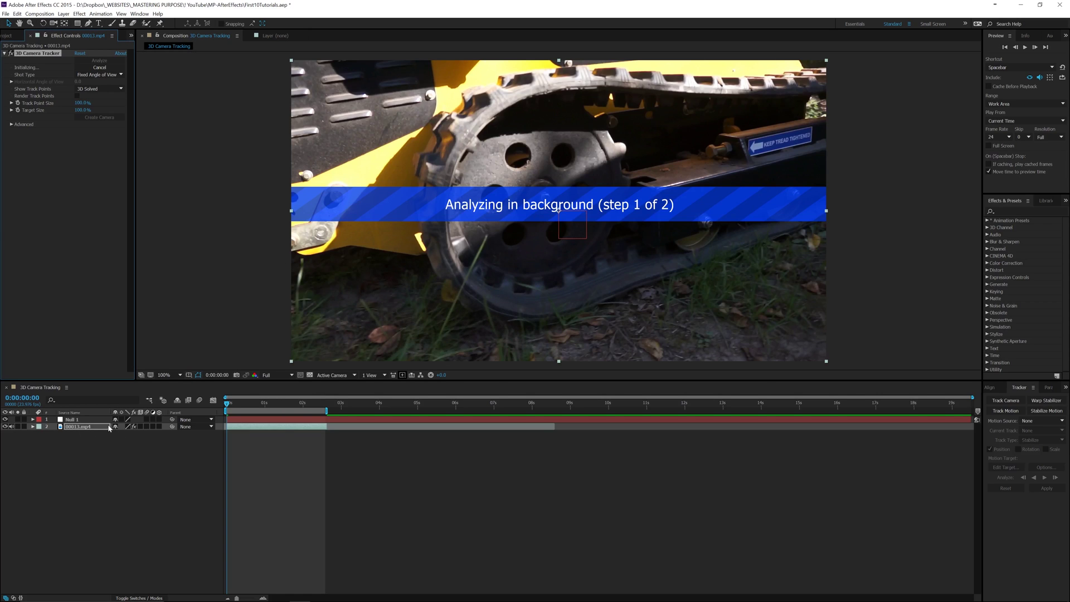
{"action": "left_click_drag", "start_coordinate": [250, 403], "coordinate": [137, 394]}
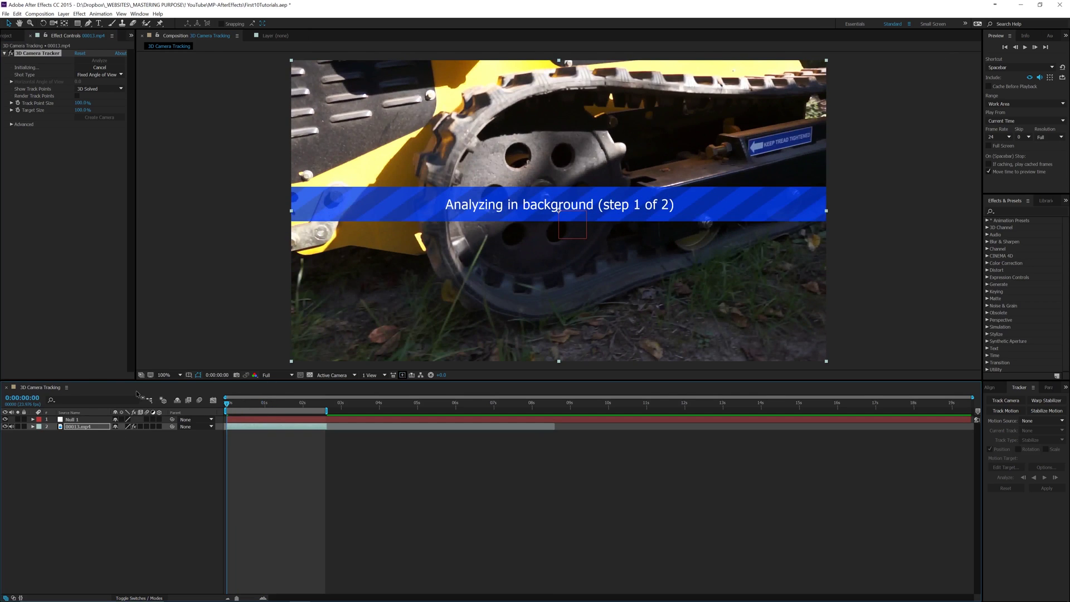
{"action": "left_click", "coordinate": [78, 419]}
{"action": "left_click", "coordinate": [84, 427]}
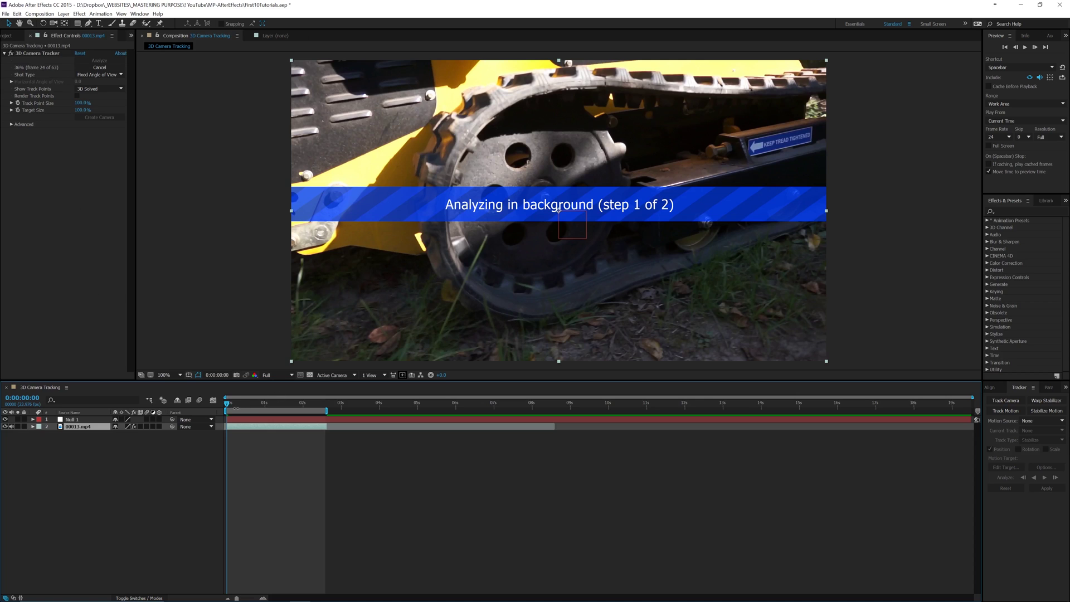
{"action": "key", "text": "space"}
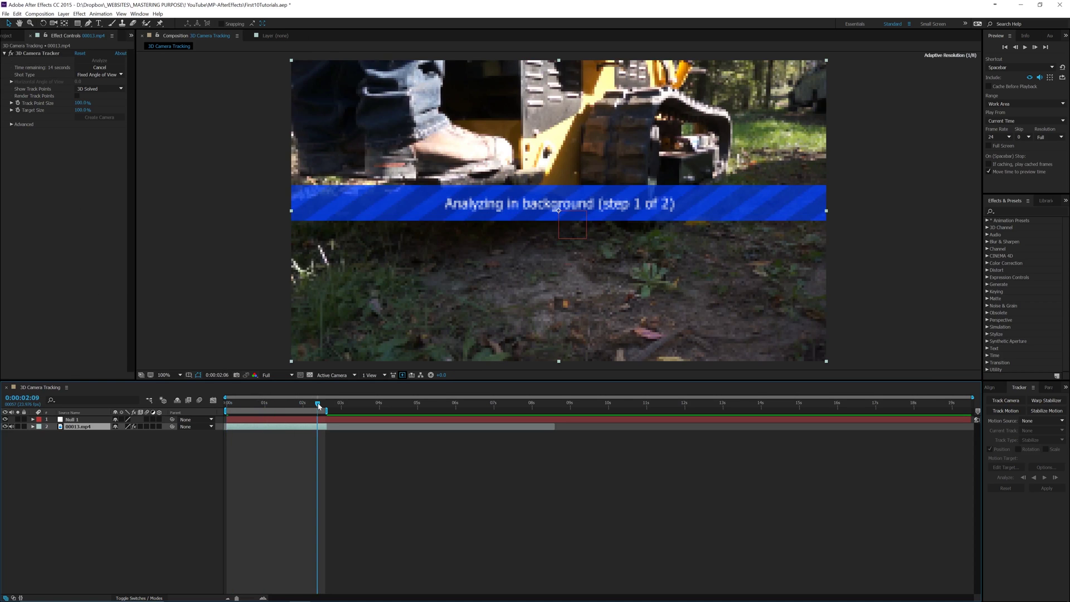
{"action": "key", "text": "space"}
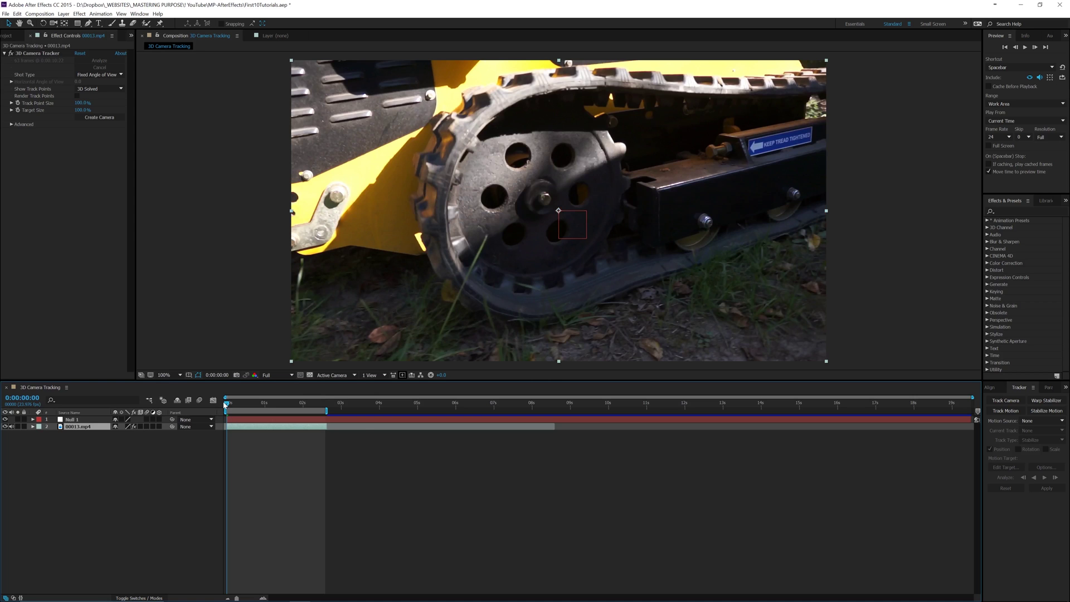
Step: At 0:00:00:23, resize the displayed track points to 104% to inspect the solve
{"action": "left_click_drag", "start_coordinate": [227, 405], "coordinate": [270, 406]}
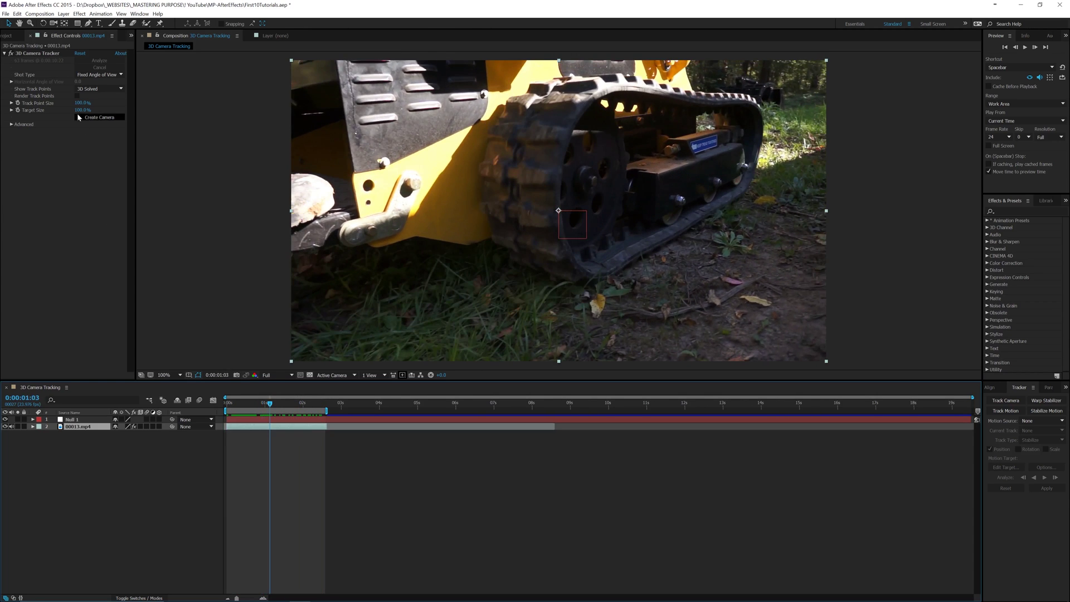
{"action": "mouse_move", "coordinate": [82, 103]}
{"action": "left_mouse_down"}
{"action": "mouse_move", "coordinate": [127, 104]}
{"action": "mouse_move", "coordinate": [93, 116]}
{"action": "left_mouse_up"}
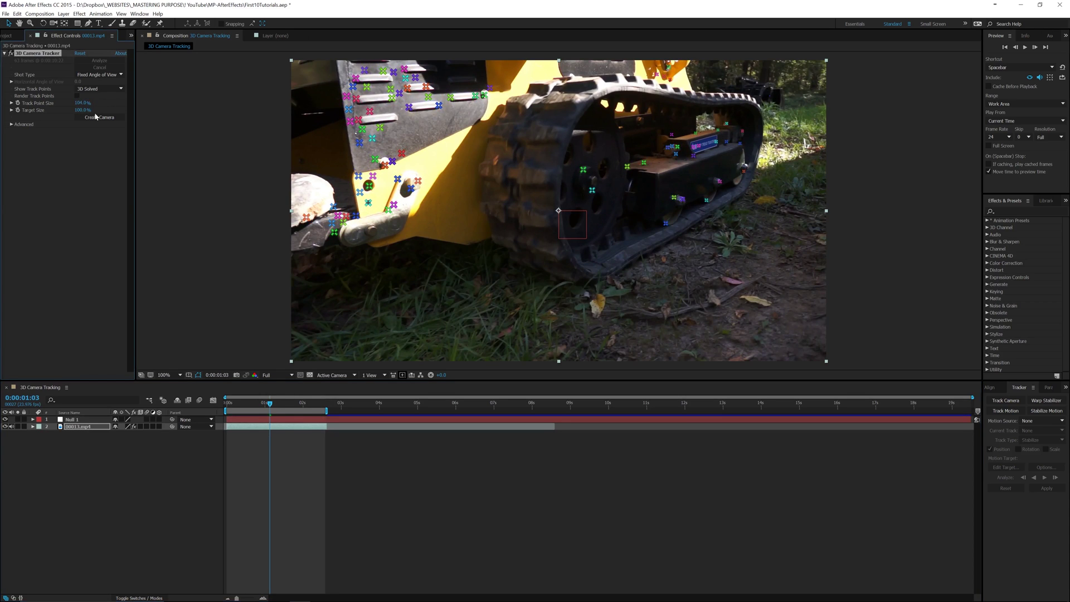
{"action": "mouse_move", "coordinate": [271, 406]}
{"action": "left_mouse_down"}
{"action": "mouse_move", "coordinate": [243, 406]}
{"action": "mouse_move", "coordinate": [299, 403]}
{"action": "mouse_move", "coordinate": [229, 406]}
{"action": "mouse_move", "coordinate": [261, 403]}
{"action": "left_mouse_up"}
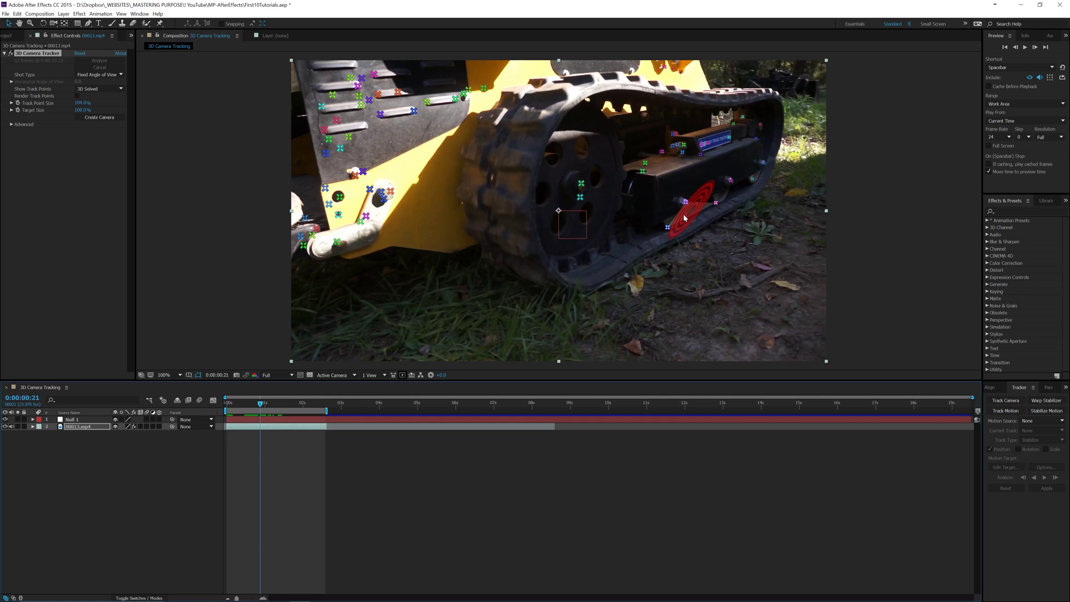
Step: Create a text layer and tracker camera at the chosen ground point beside the track
{"action": "right_click", "coordinate": [685, 218]}
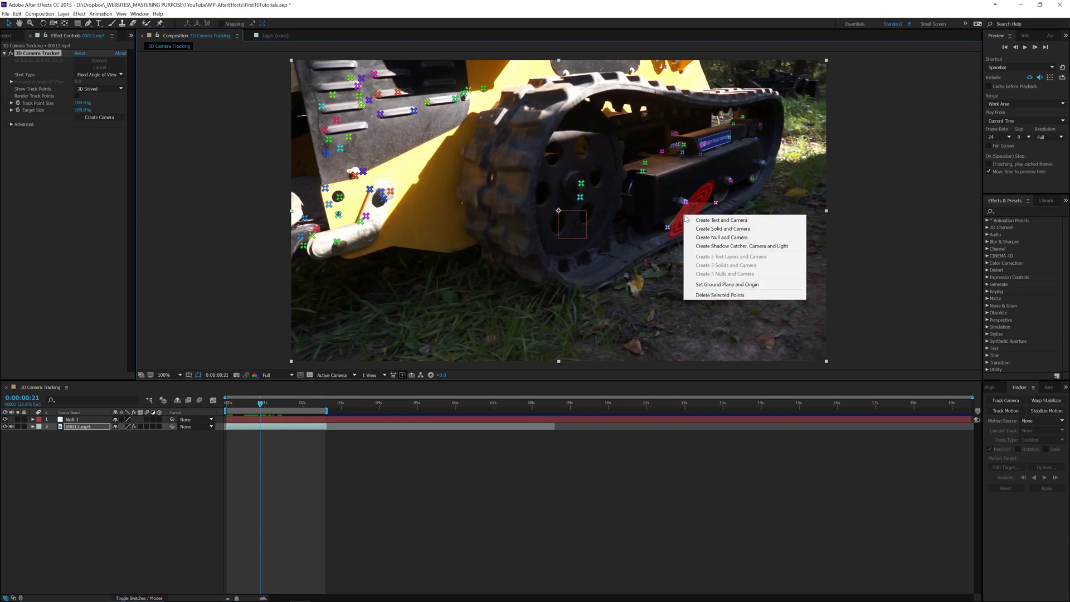
{"action": "left_click", "coordinate": [690, 222]}
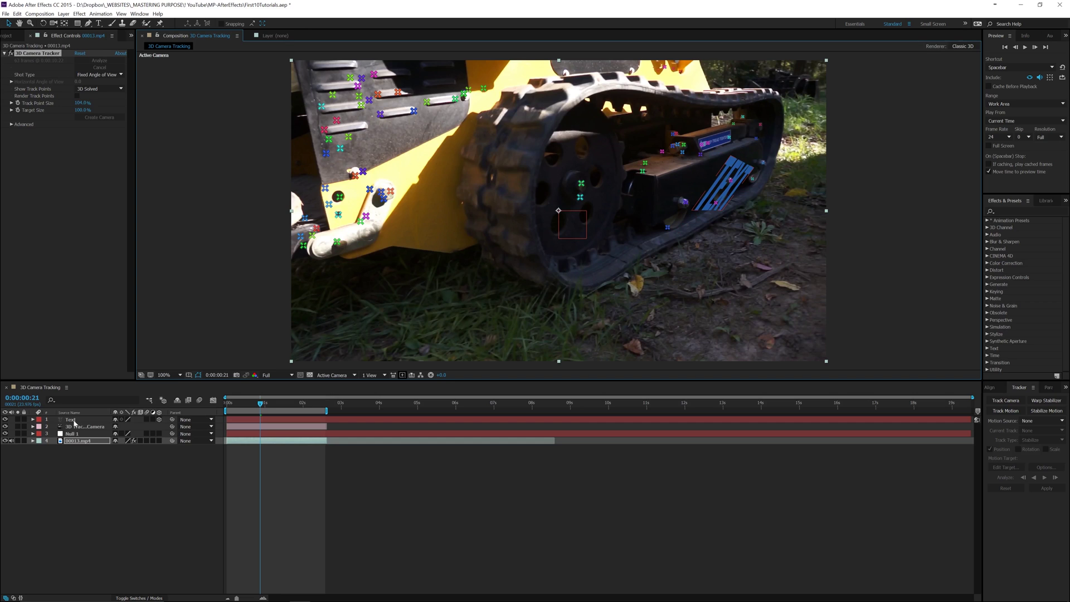
{"action": "mouse_move", "coordinate": [260, 406]}
{"action": "left_mouse_down"}
{"action": "mouse_move", "coordinate": [292, 406]}
{"action": "mouse_move", "coordinate": [227, 413]}
{"action": "mouse_move", "coordinate": [260, 413]}
{"action": "left_mouse_up"}
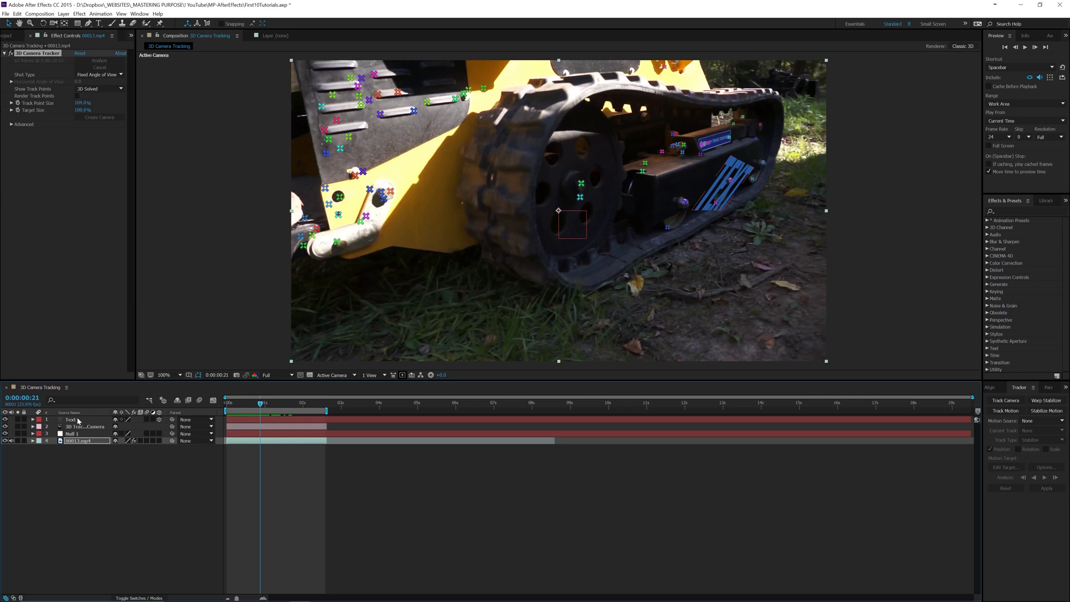
Step: Rotate the Text layer to X -116° and Y 5° and lower it flat onto the ground
{"action": "left_click", "coordinate": [79, 421]}
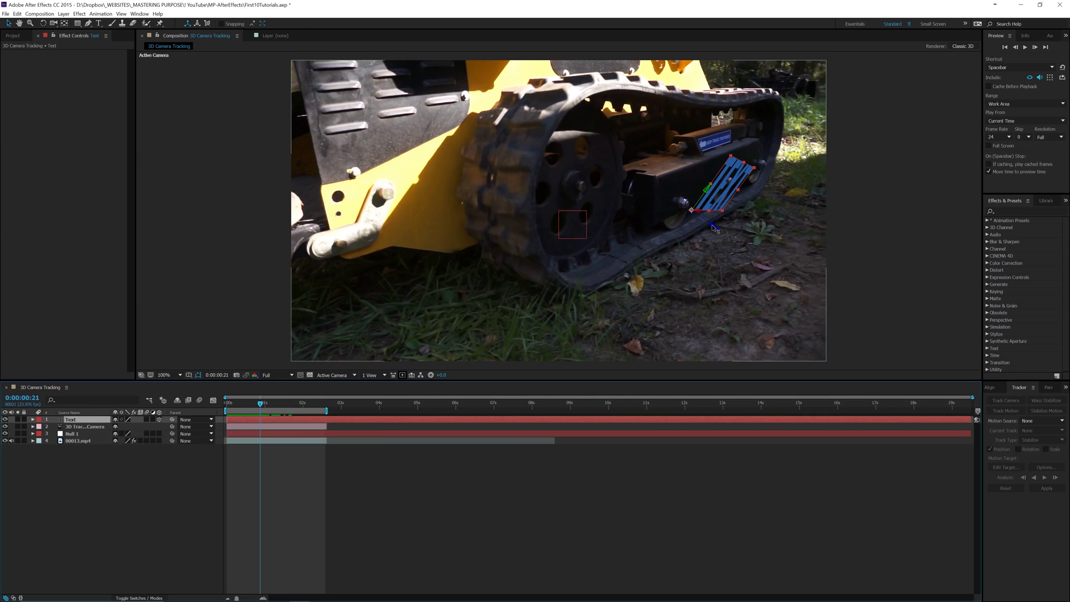
{"action": "mouse_move", "coordinate": [715, 229]}
{"action": "left_mouse_down"}
{"action": "mouse_move", "coordinate": [892, 314]}
{"action": "mouse_move", "coordinate": [845, 309]}
{"action": "mouse_move", "coordinate": [677, 240]}
{"action": "mouse_move", "coordinate": [742, 173]}
{"action": "mouse_move", "coordinate": [732, 220]}
{"action": "left_mouse_up"}
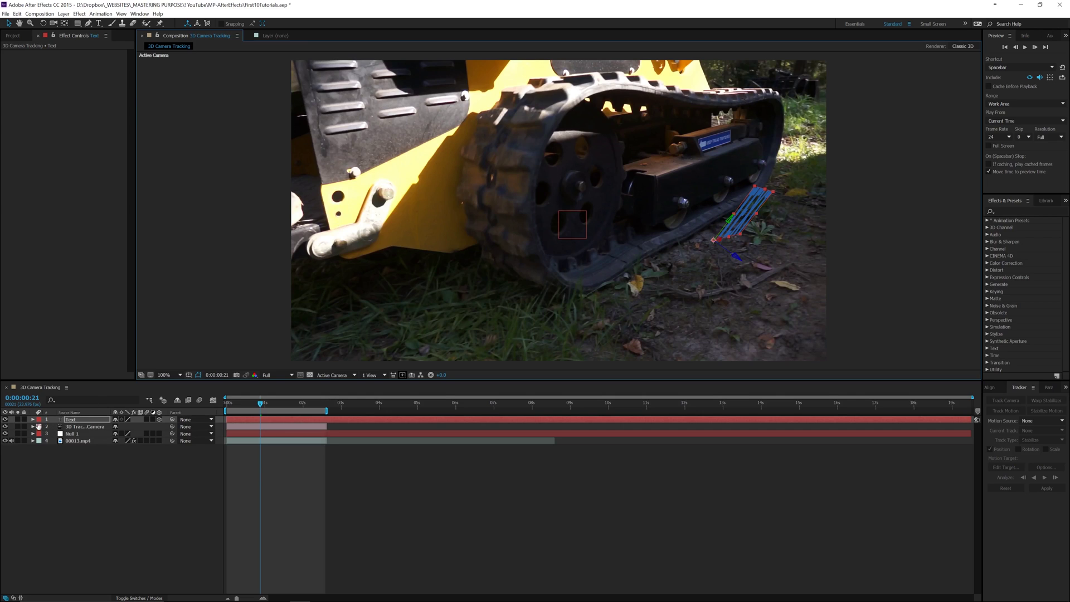
{"action": "key", "text": "r"}
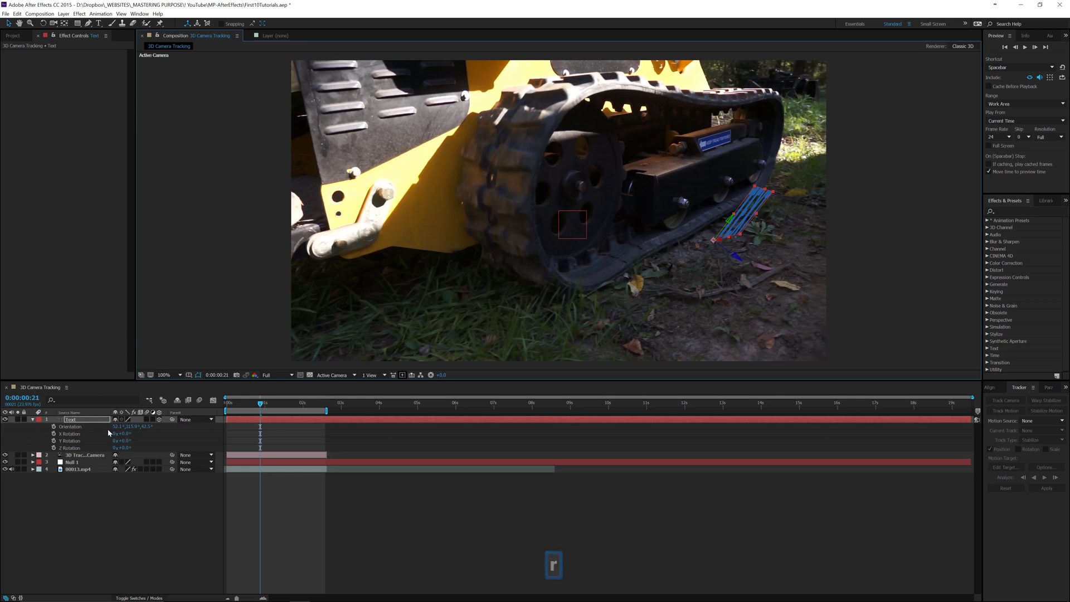
{"action": "left_click_drag", "start_coordinate": [126, 437], "coordinate": [85, 441]}
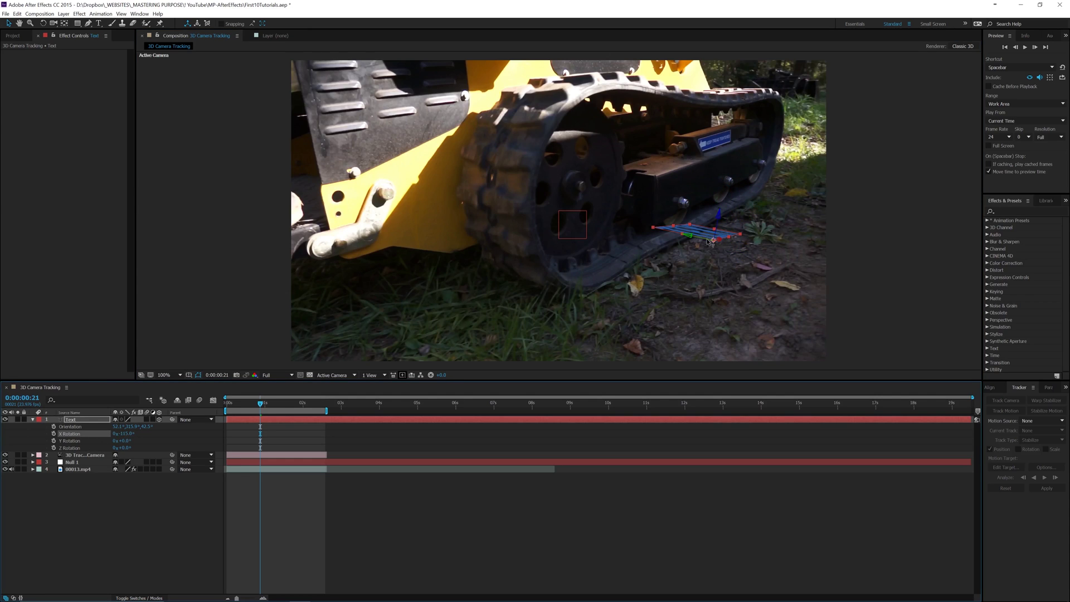
{"action": "left_click_drag", "start_coordinate": [721, 221], "coordinate": [721, 211]}
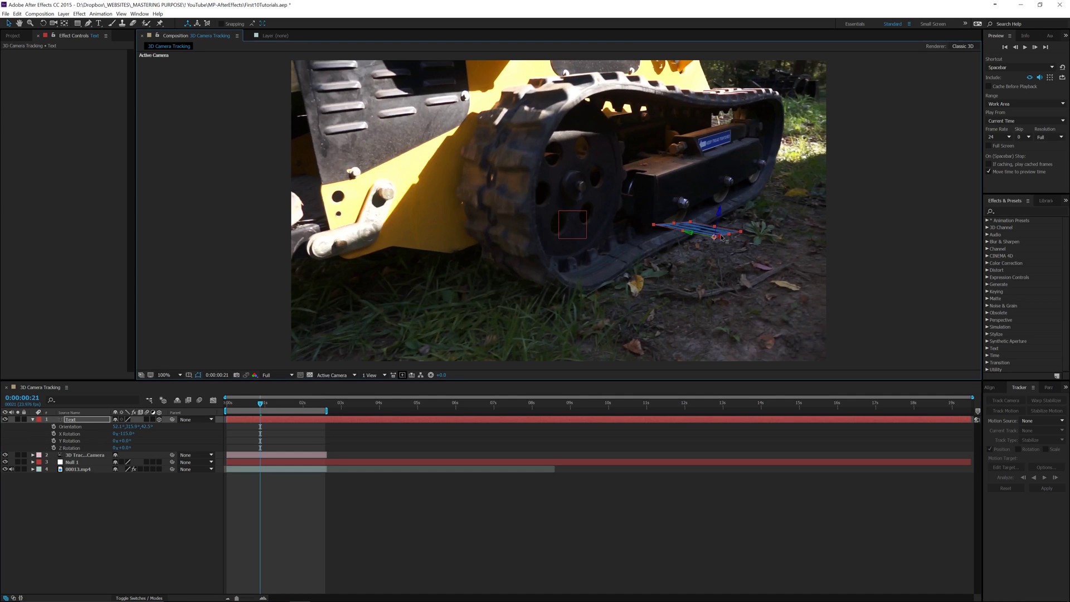
{"action": "left_click_drag", "start_coordinate": [750, 228], "coordinate": [775, 243]}
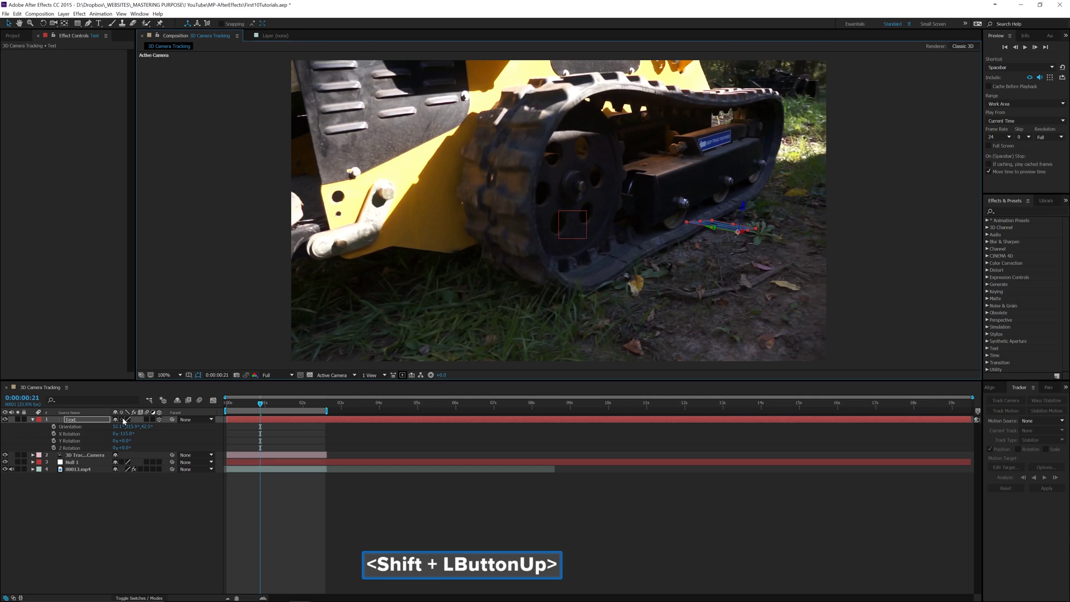
{"action": "left_click_drag", "start_coordinate": [126, 443], "coordinate": [125, 448]}
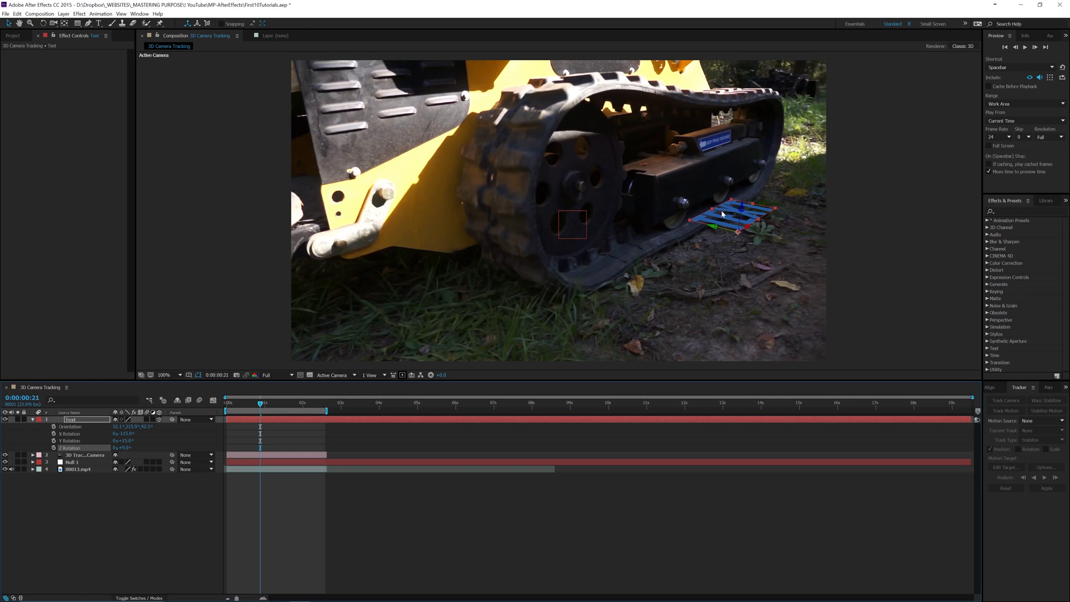
{"action": "left_click_drag", "start_coordinate": [720, 213], "coordinate": [711, 245]}
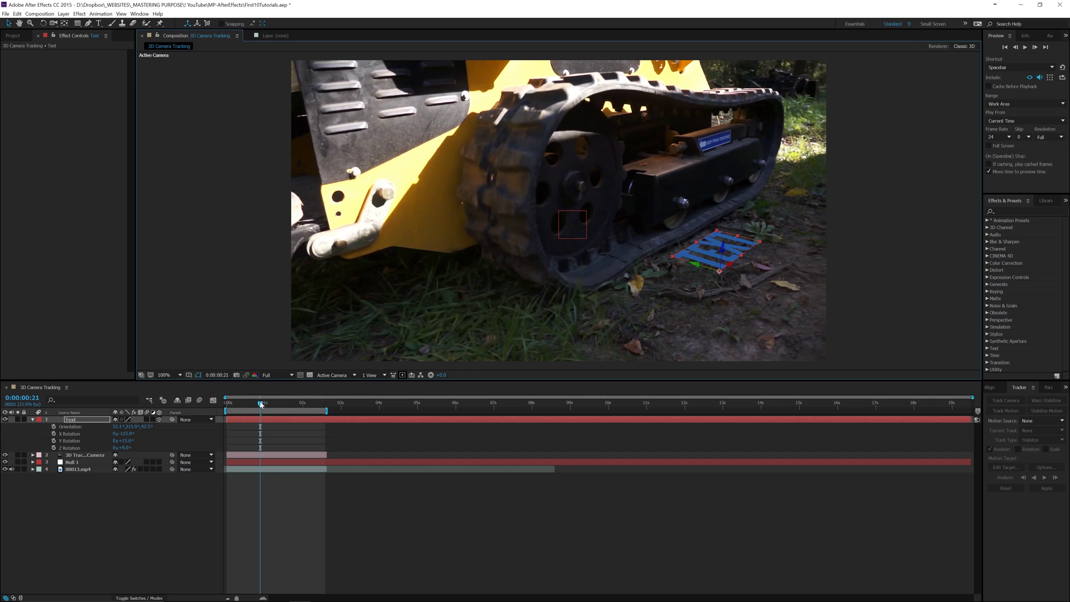
{"action": "mouse_move", "coordinate": [261, 404]}
{"action": "left_mouse_down"}
{"action": "mouse_move", "coordinate": [229, 404]}
{"action": "mouse_move", "coordinate": [287, 402]}
{"action": "mouse_move", "coordinate": [315, 387]}
{"action": "mouse_move", "coordinate": [283, 404]}
{"action": "mouse_move", "coordinate": [240, 404]}
{"action": "mouse_move", "coordinate": [263, 403]}
{"action": "left_mouse_up"}
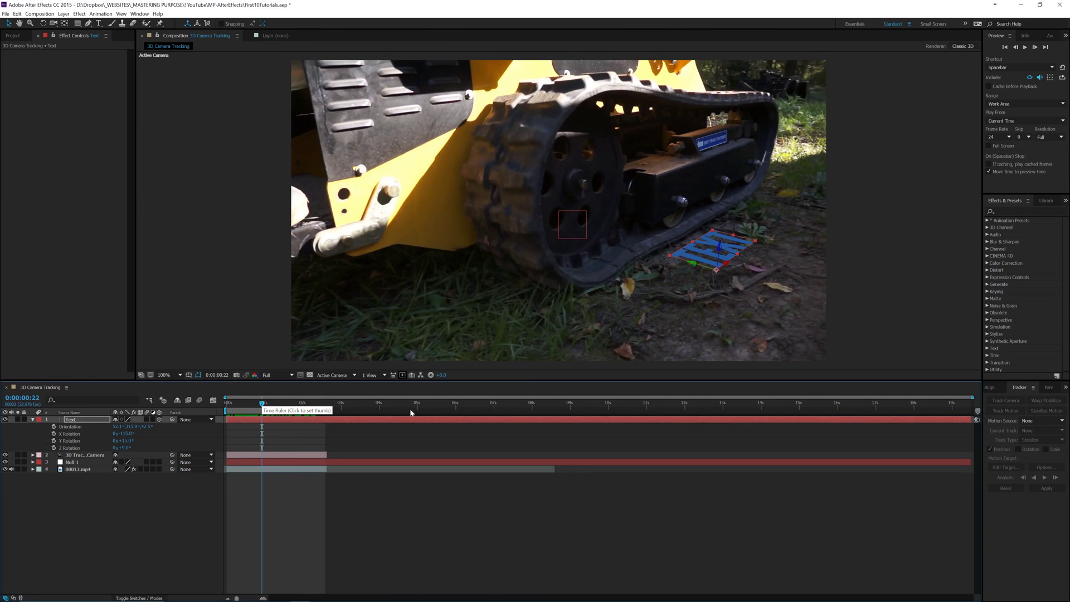
Step: At 0:00:00:22, replace the placeholder word TEXT with 'Rubber Tracks'
{"action": "left_click", "coordinate": [74, 420]}
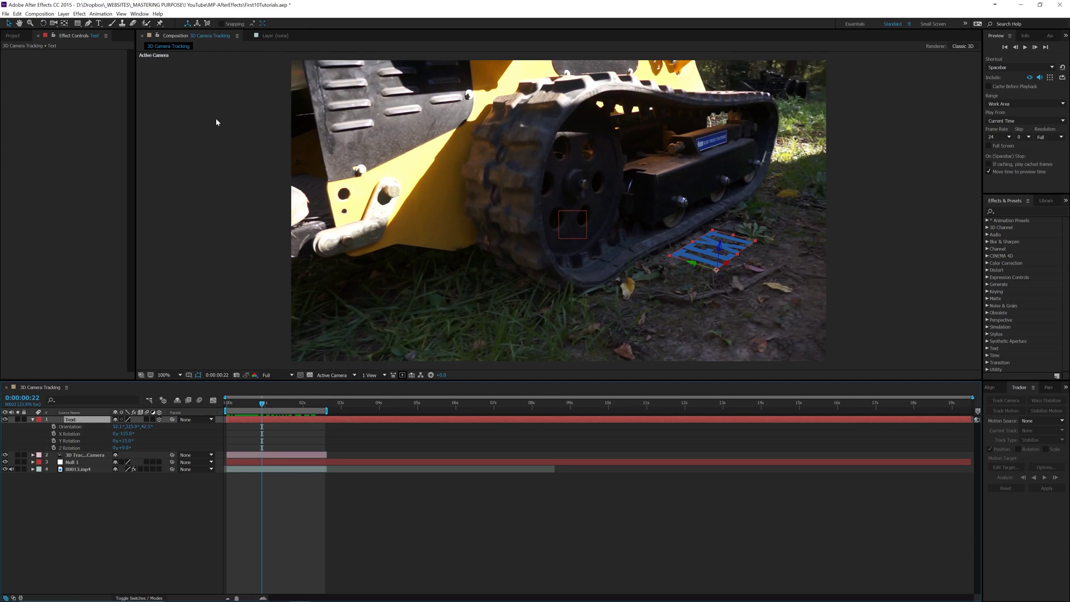
{"action": "key", "text": "ctrl+t"}
{"action": "left_click", "coordinate": [703, 262]}
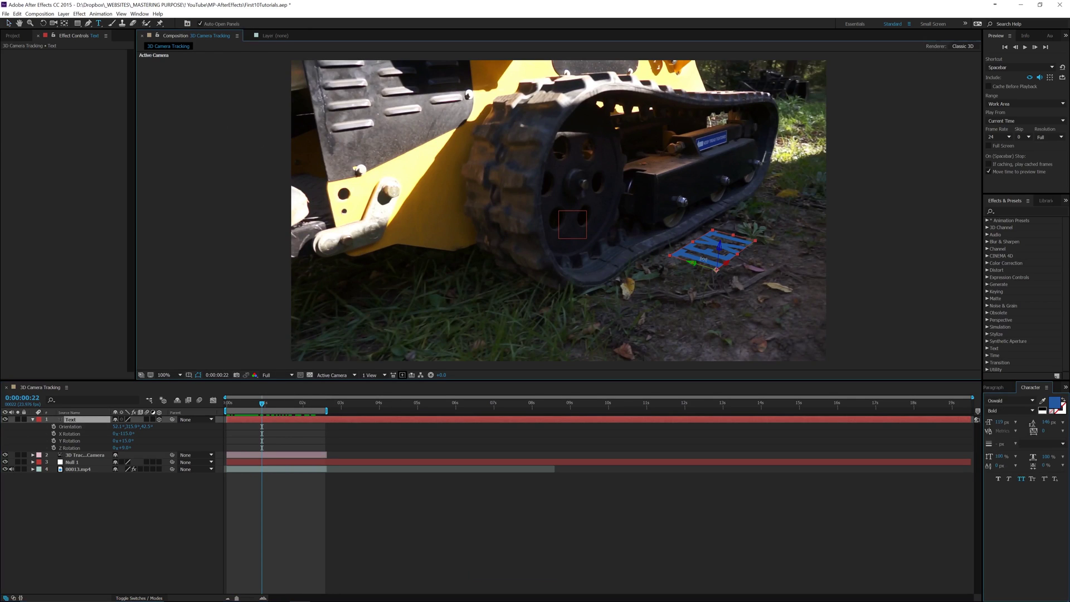
{"action": "double_click", "coordinate": [704, 262]}
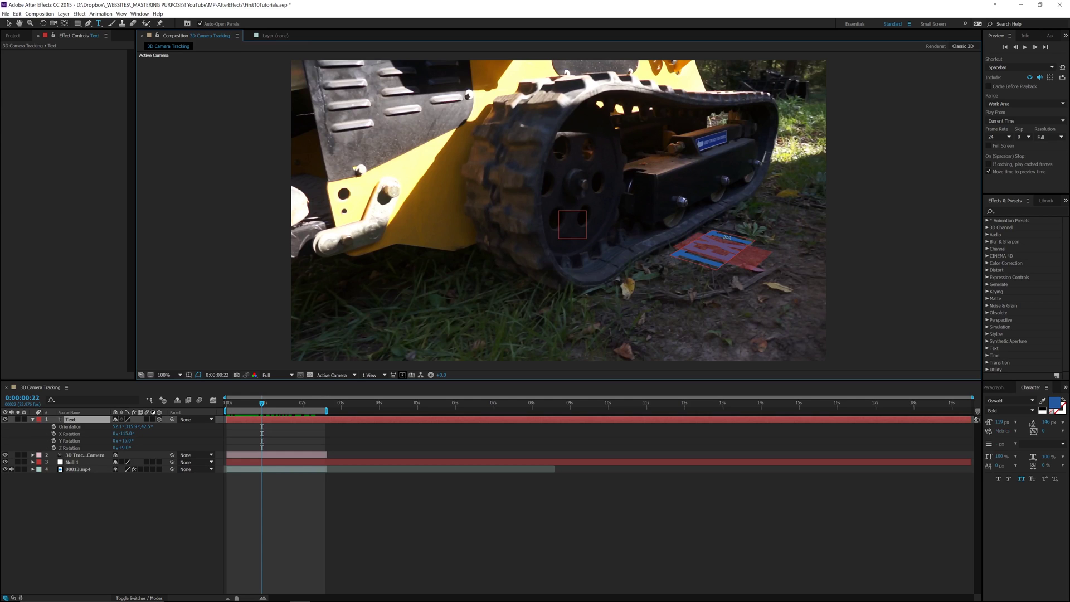
{"action": "key", "text": "BackSpace"}
{"action": "key", "text": "Delete"}
{"action": "key", "text": "BackSpace"}
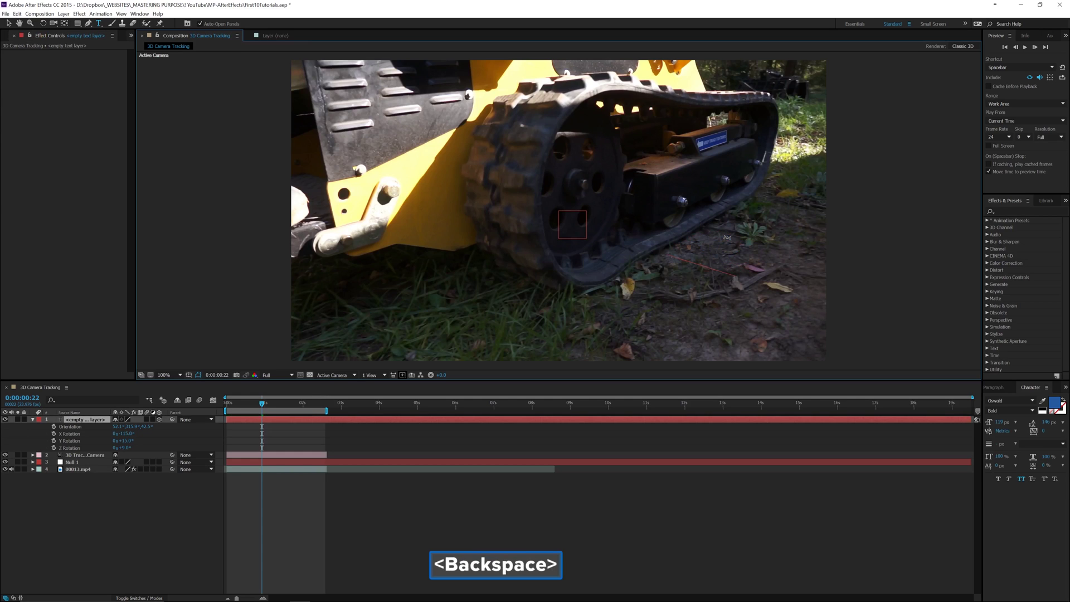
{"action": "type", "text": "Rubber "}
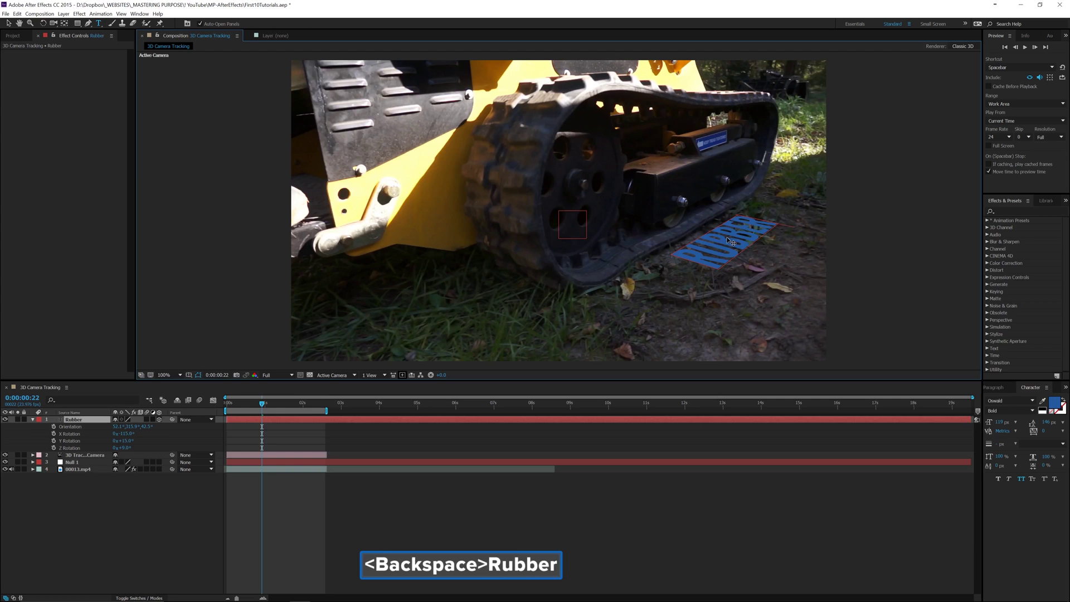
{"action": "type", "text": "Tracks"}
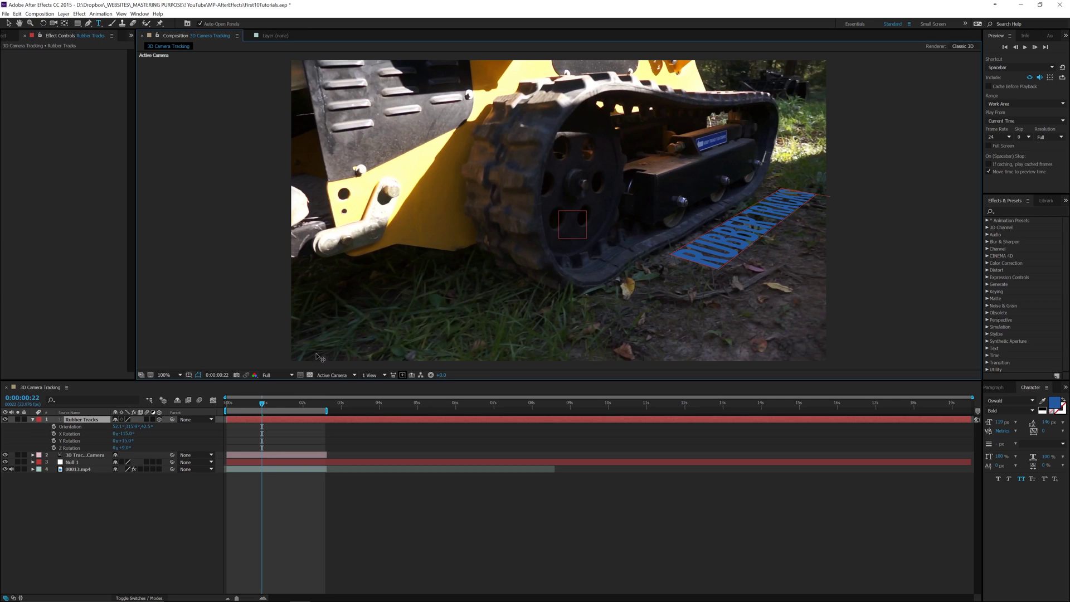
{"action": "key", "text": "ctrl+Return"}
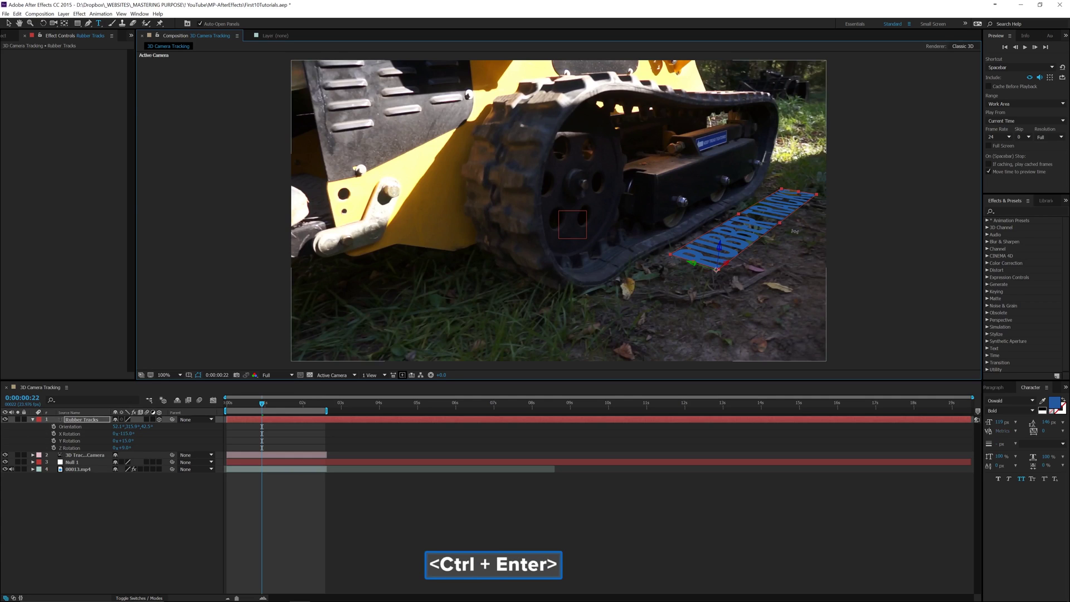
Step: Set the text's Z Rotation to 10° and raise its font size to about 133 px
{"action": "key", "text": "v"}
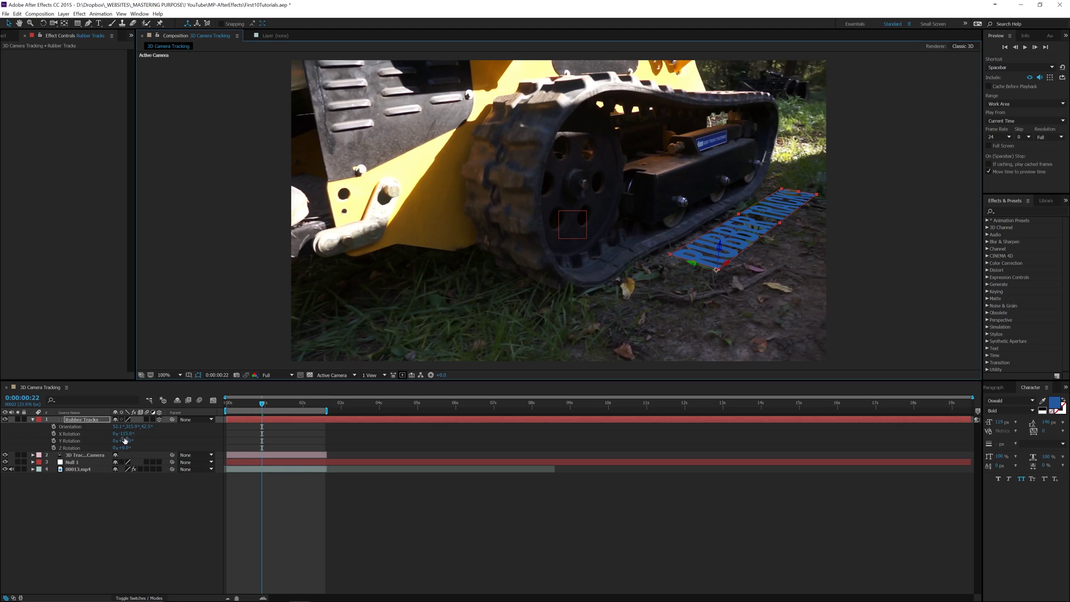
{"action": "left_click_drag", "start_coordinate": [123, 448], "coordinate": [126, 451]}
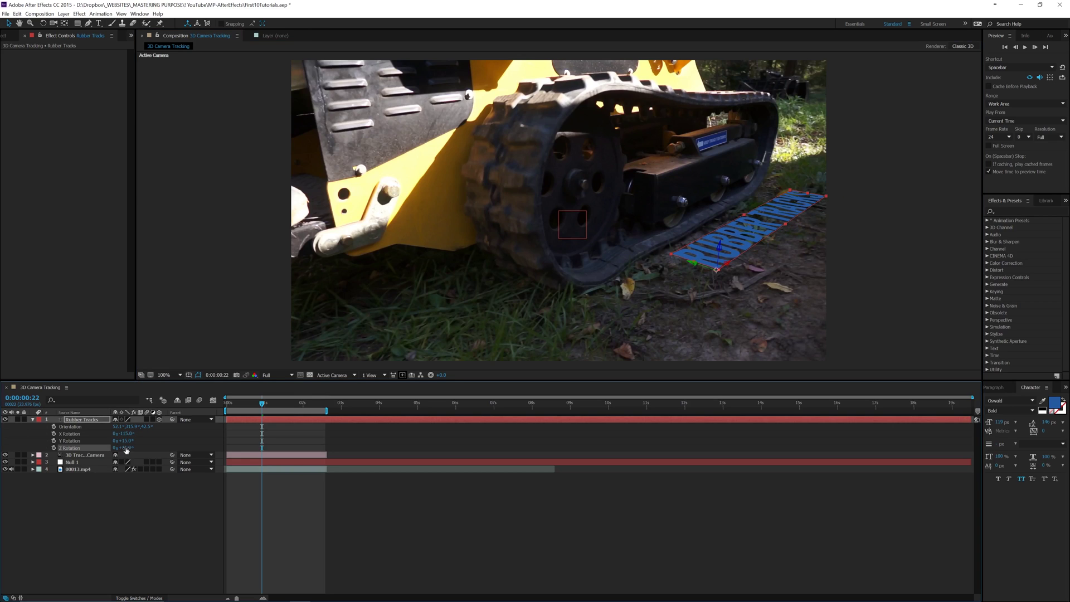
{"action": "type", "text": "10"}
{"action": "key", "text": "Return"}
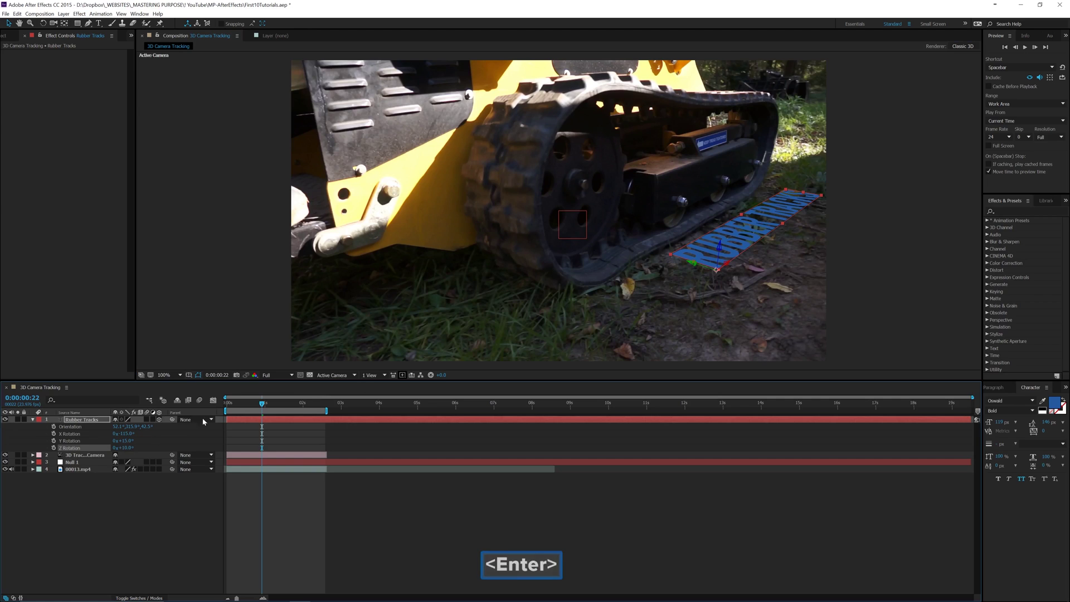
{"action": "left_click", "coordinate": [77, 421]}
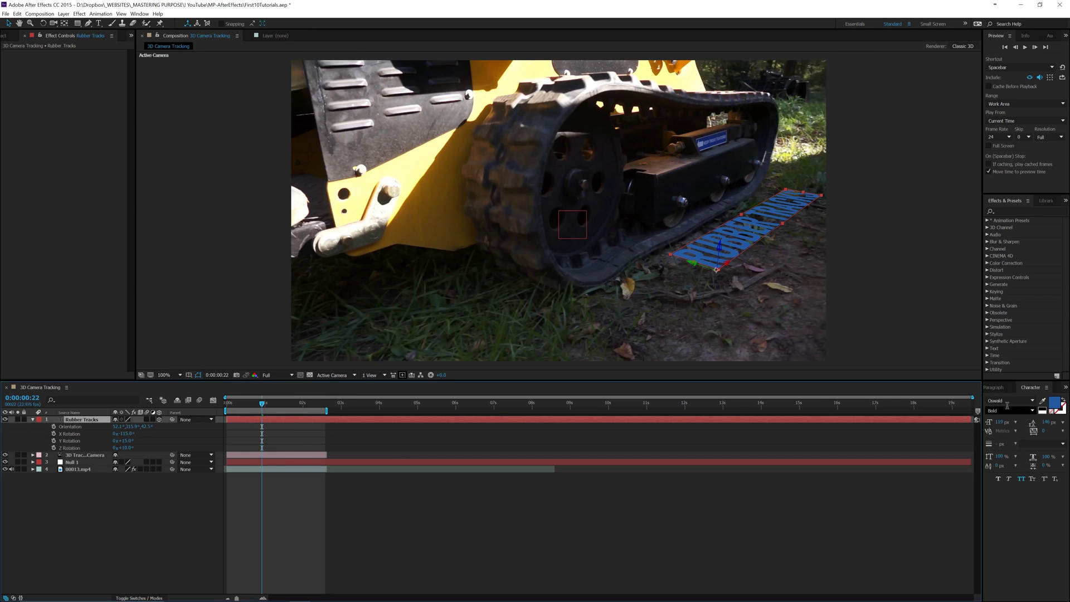
{"action": "left_click_drag", "start_coordinate": [1002, 422], "coordinate": [1009, 424]}
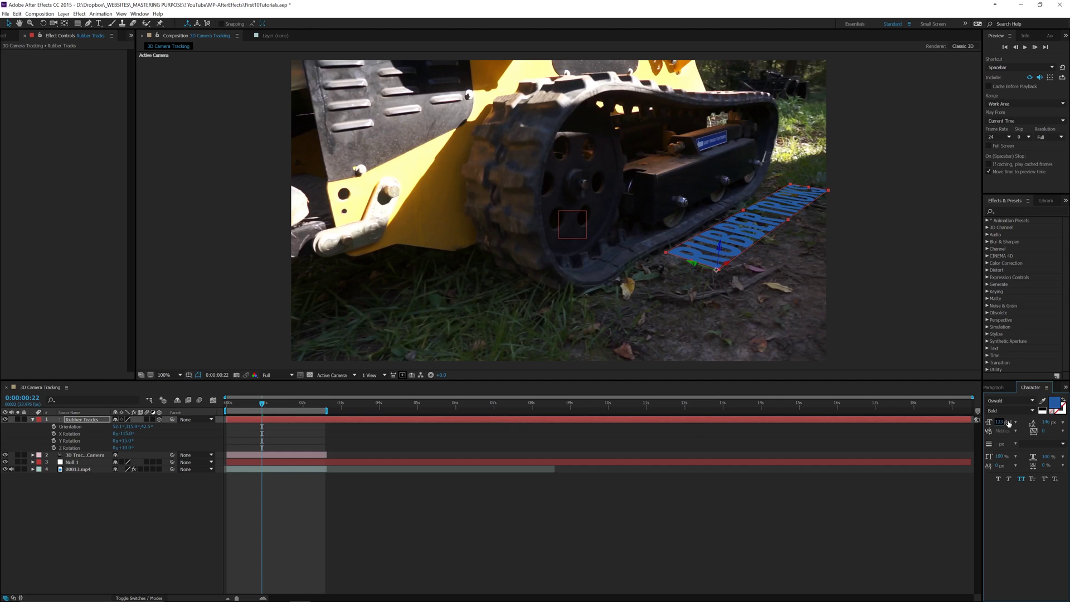
Step: Tilt the text flatter on the ground and move it down-left toward the camera
{"action": "left_click", "coordinate": [719, 247]}
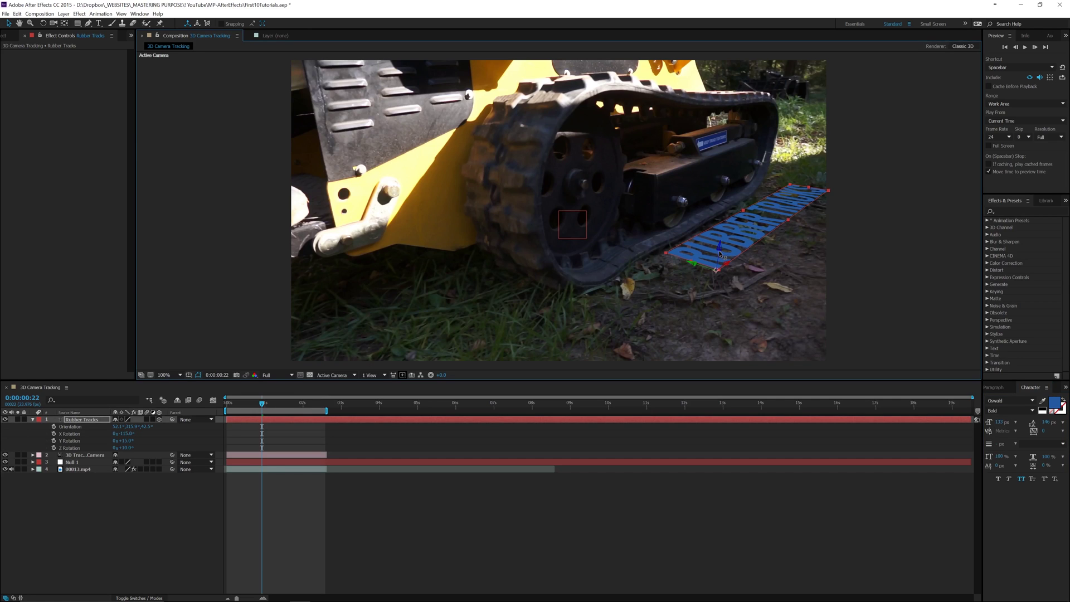
{"action": "left_click_drag", "start_coordinate": [720, 262], "coordinate": [721, 270]}
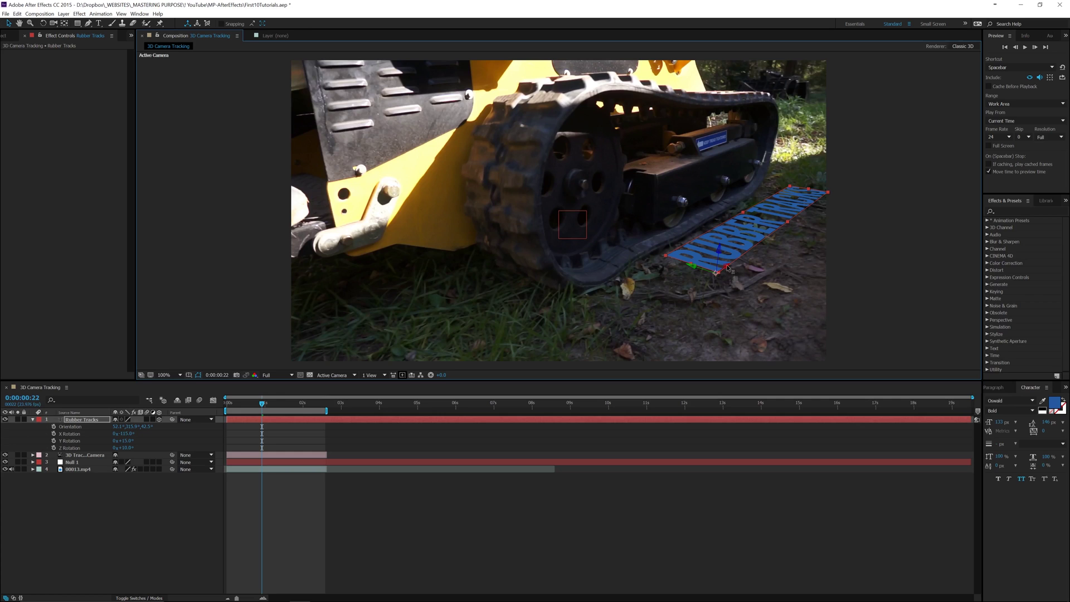
{"action": "left_click_drag", "start_coordinate": [728, 270], "coordinate": [674, 310]}
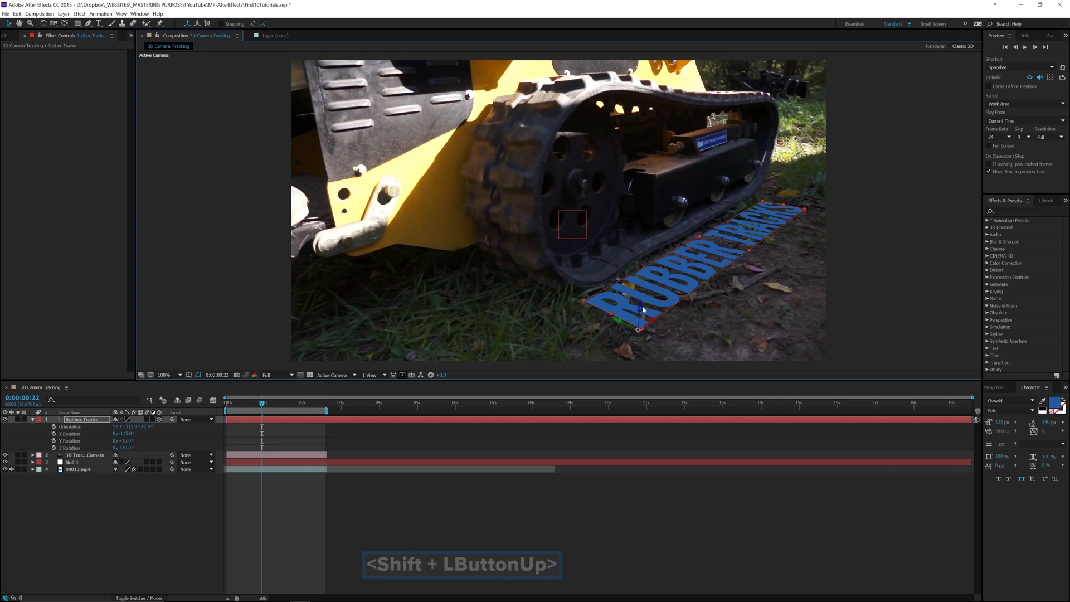
{"action": "mouse_move", "coordinate": [641, 314]}
{"action": "left_mouse_down"}
{"action": "mouse_move", "coordinate": [641, 352]}
{"action": "mouse_move", "coordinate": [638, 318]}
{"action": "left_mouse_up"}
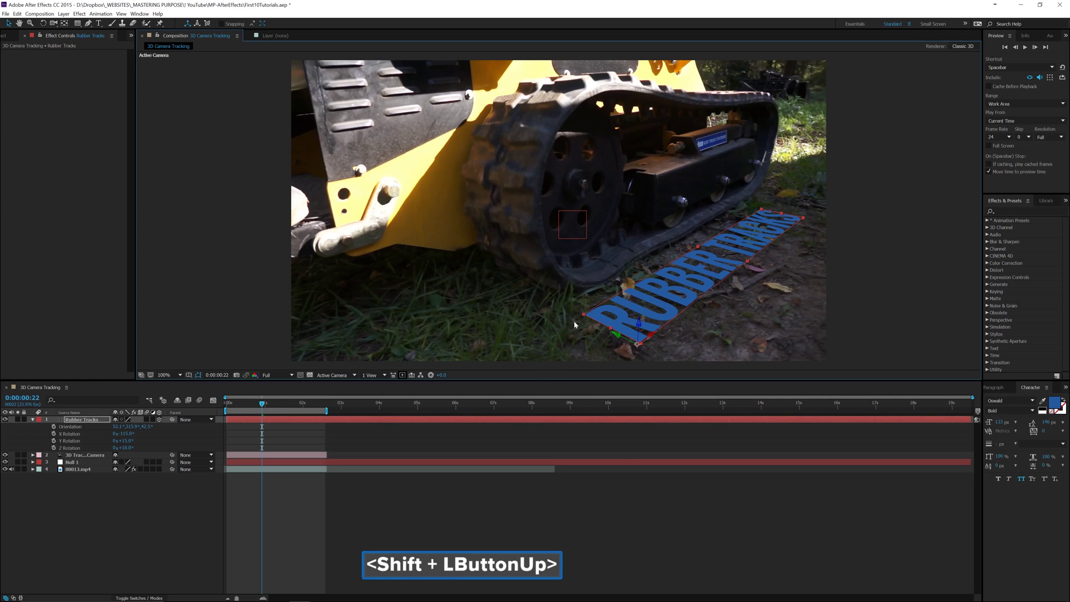
{"action": "mouse_move", "coordinate": [262, 403]}
{"action": "left_mouse_down"}
{"action": "mouse_move", "coordinate": [238, 404]}
{"action": "mouse_move", "coordinate": [306, 403]}
{"action": "mouse_move", "coordinate": [241, 402]}
{"action": "left_mouse_up"}
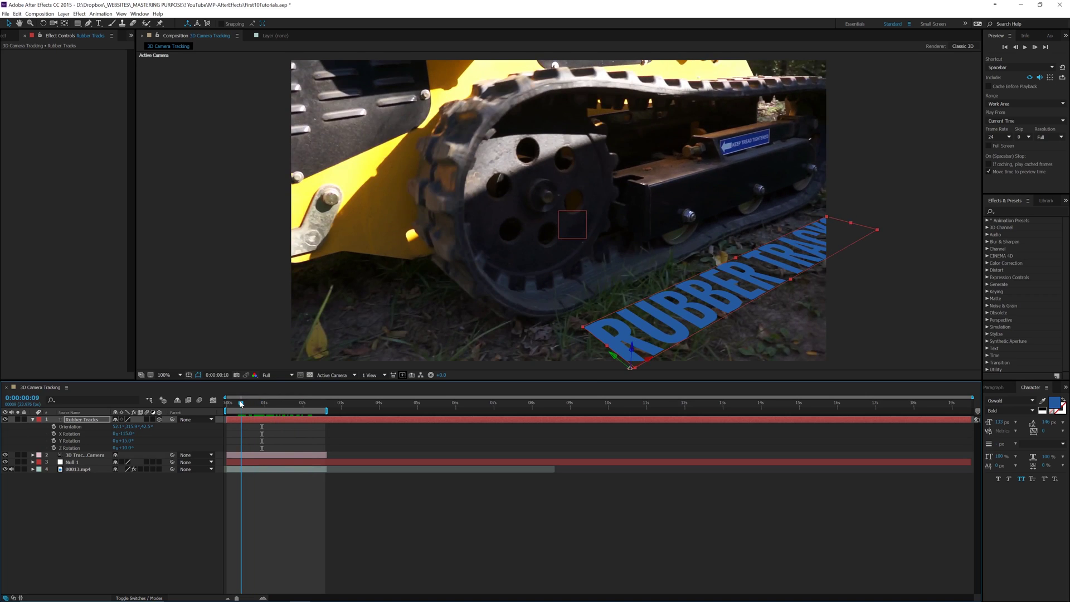
Step: Fill the RUBBER TRACKS text with green-grey 353F36 sampled from the footage
{"action": "key", "text": "Return"}
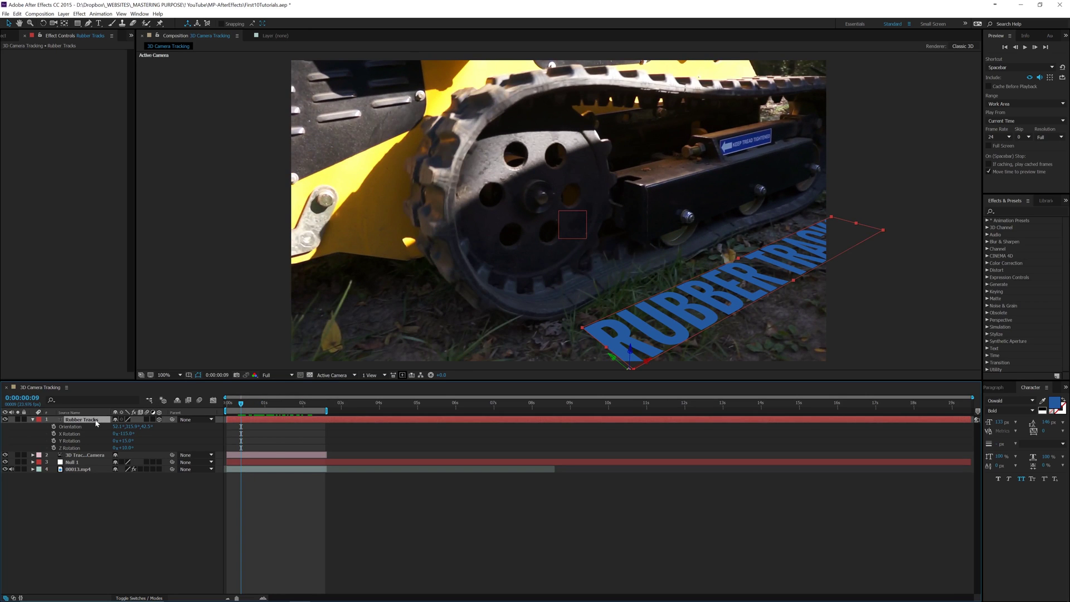
{"action": "left_click", "coordinate": [1061, 406]}
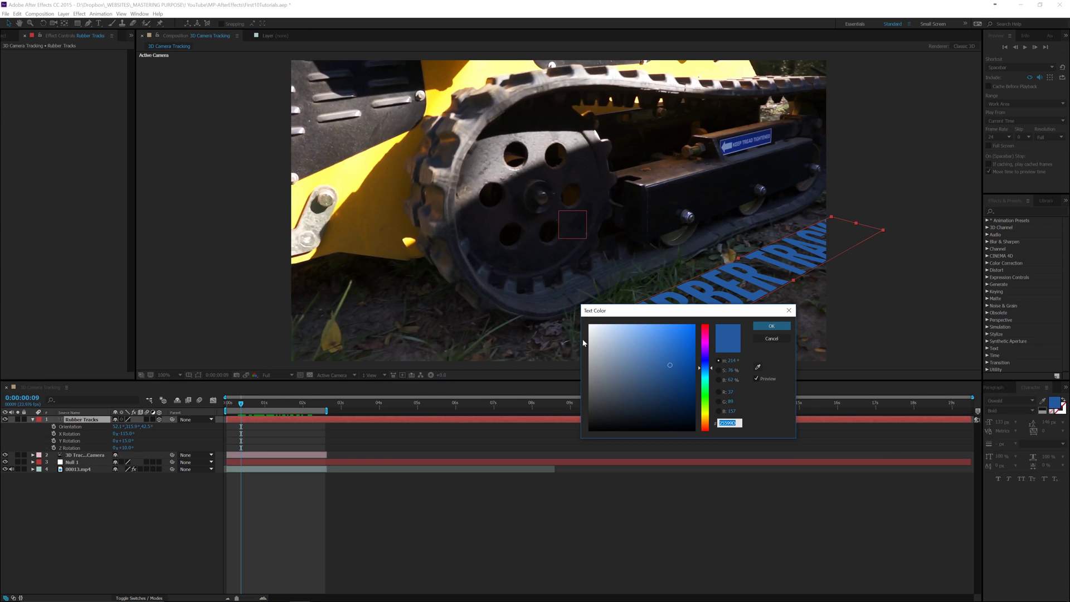
{"action": "left_click", "coordinate": [758, 367]}
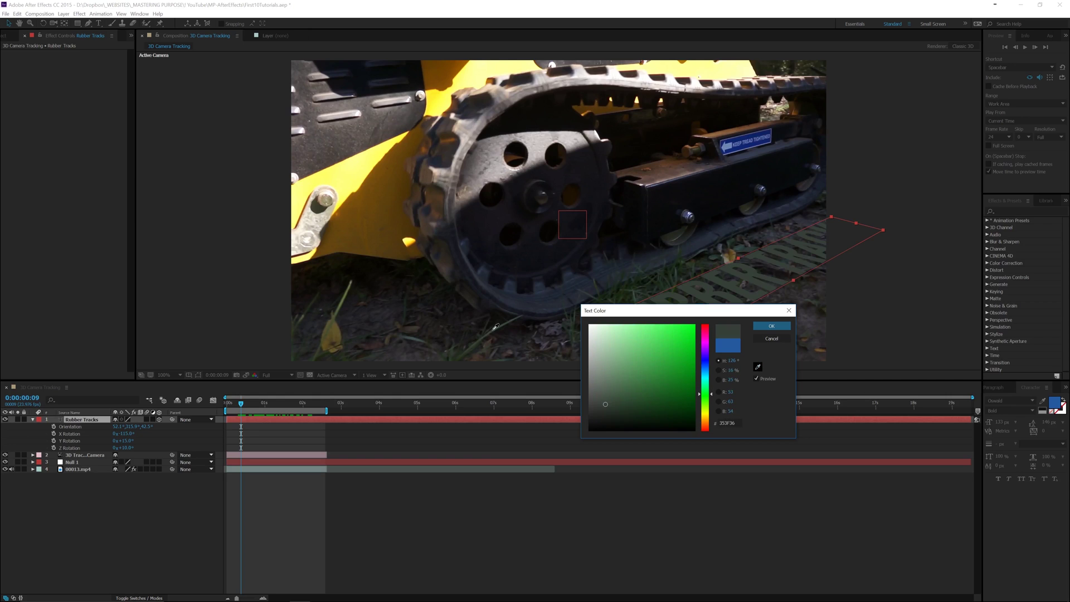
{"action": "left_click", "coordinate": [759, 325]}
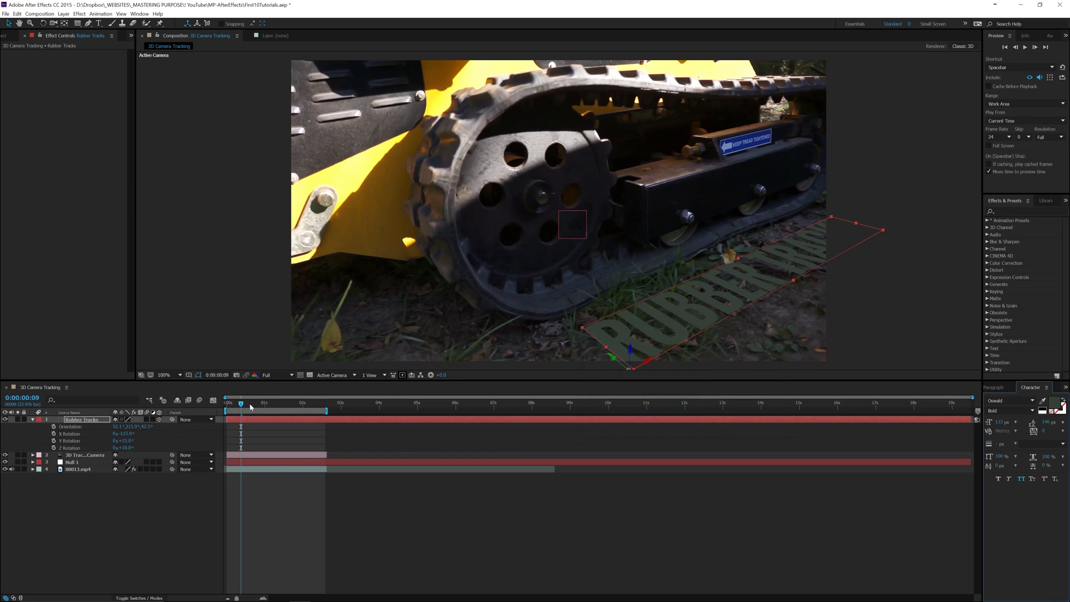
Step: At a later frame, try Overlay and Lighten on the RUBBER TRACKS layer, settling on Color Dodge
{"action": "left_click_drag", "start_coordinate": [244, 405], "coordinate": [260, 406]}
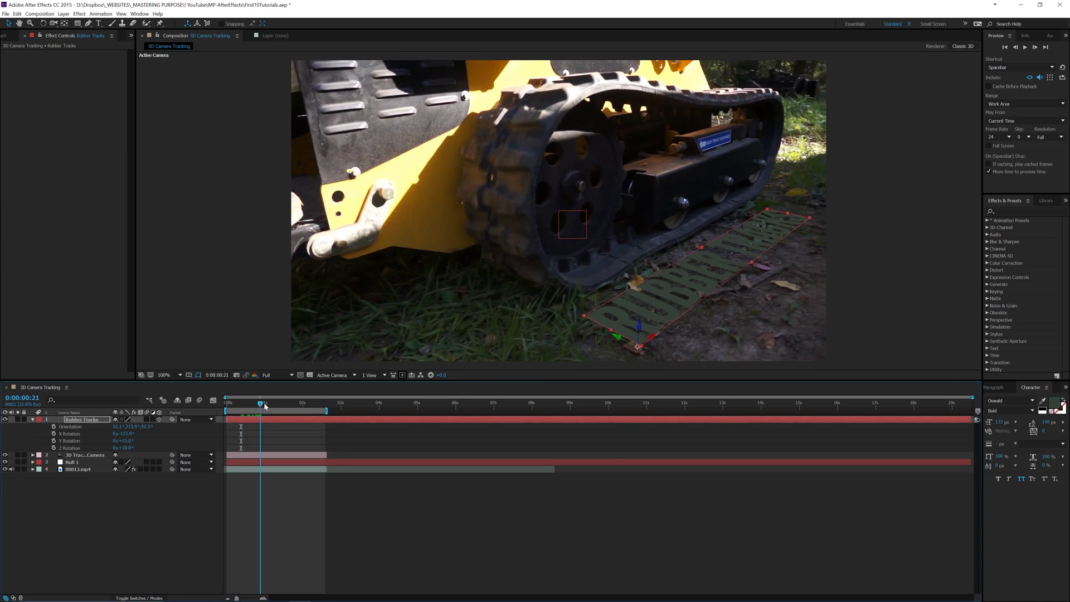
{"action": "left_click", "coordinate": [140, 598]}
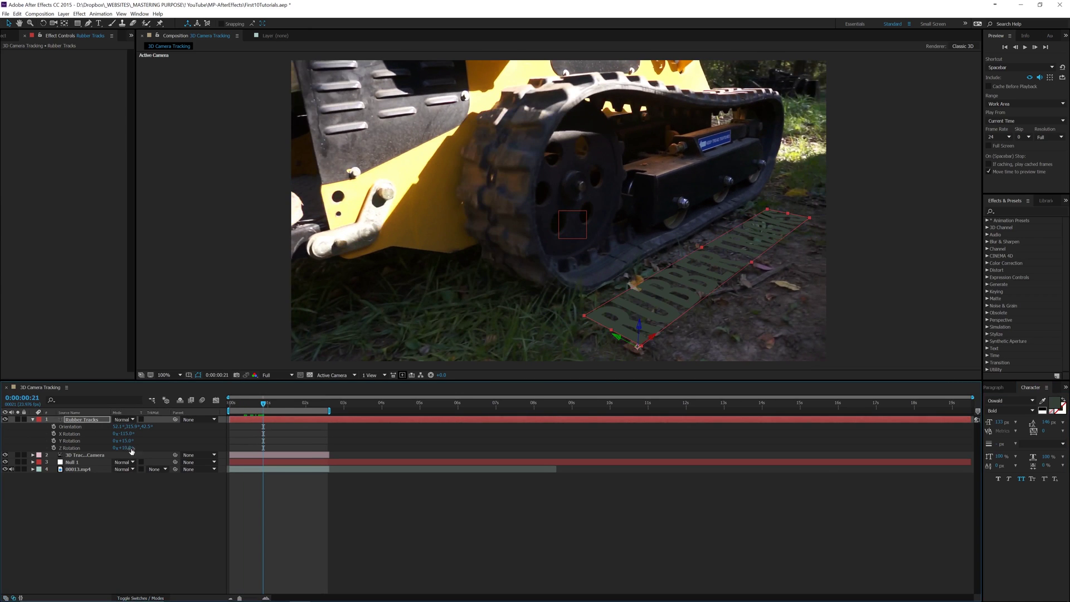
{"action": "left_click", "coordinate": [126, 421]}
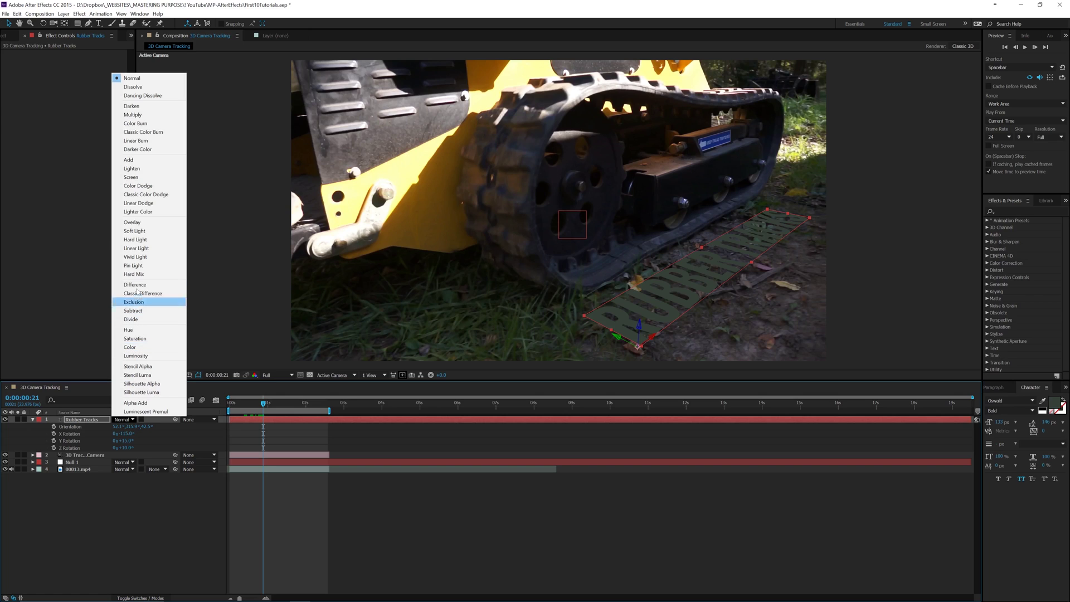
{"action": "left_click", "coordinate": [148, 224]}
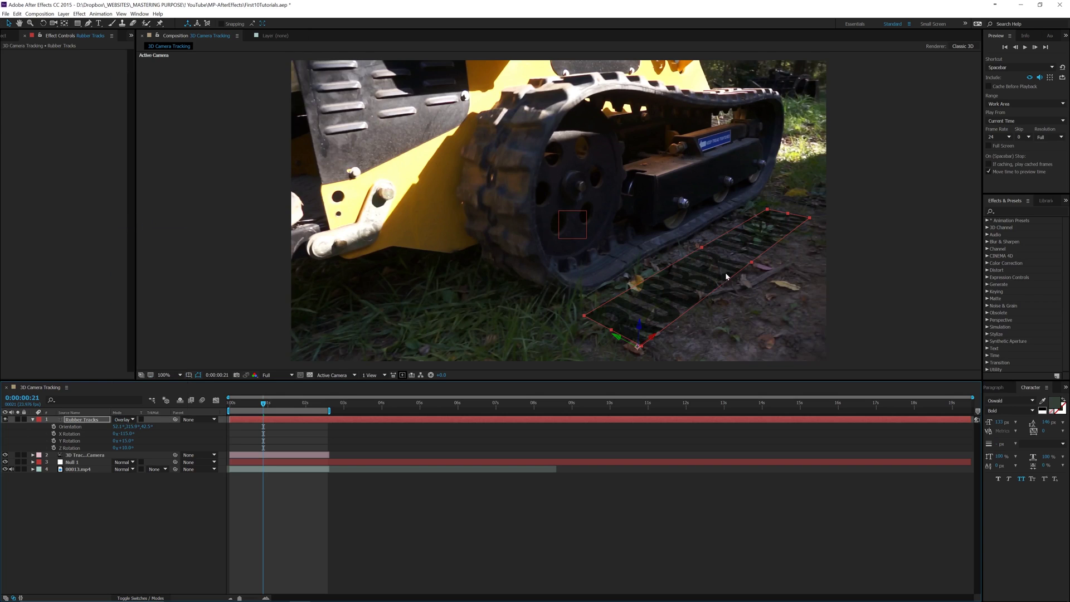
{"action": "left_click", "coordinate": [120, 420]}
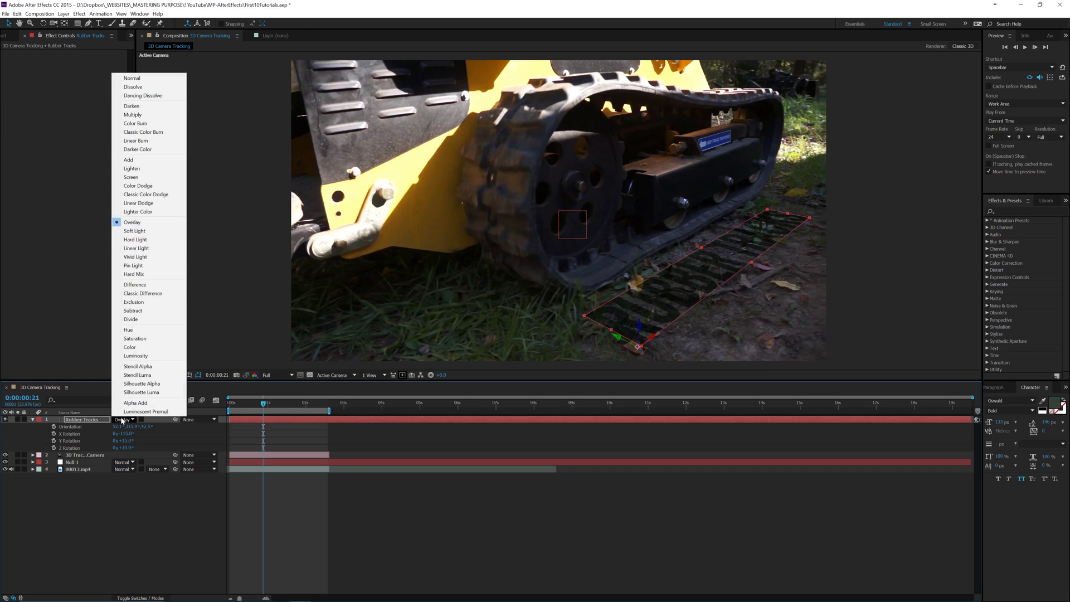
{"action": "left_click", "coordinate": [161, 175]}
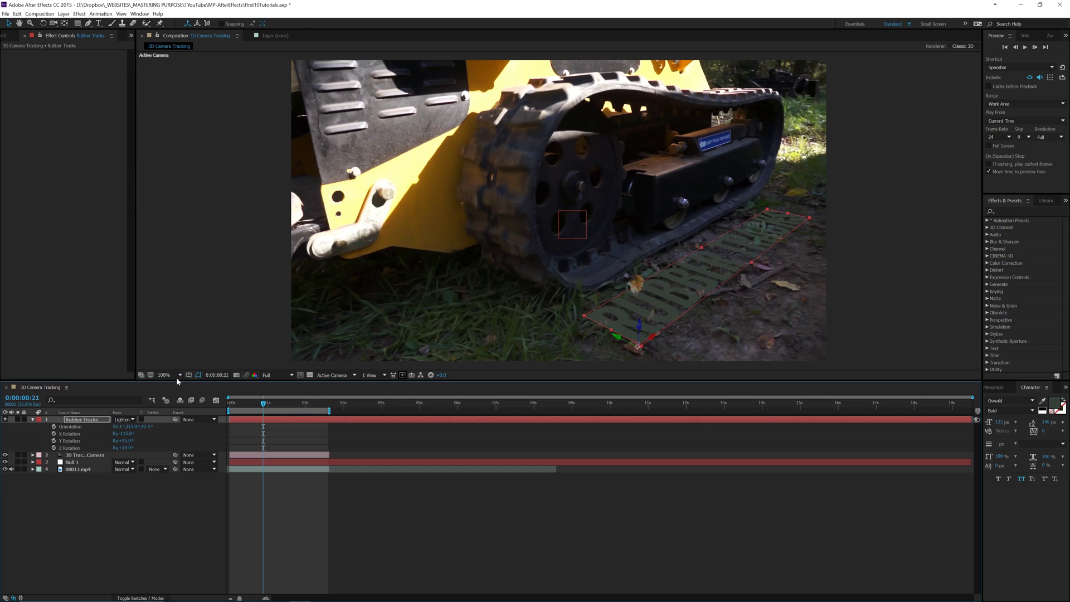
{"action": "left_click", "coordinate": [134, 419]}
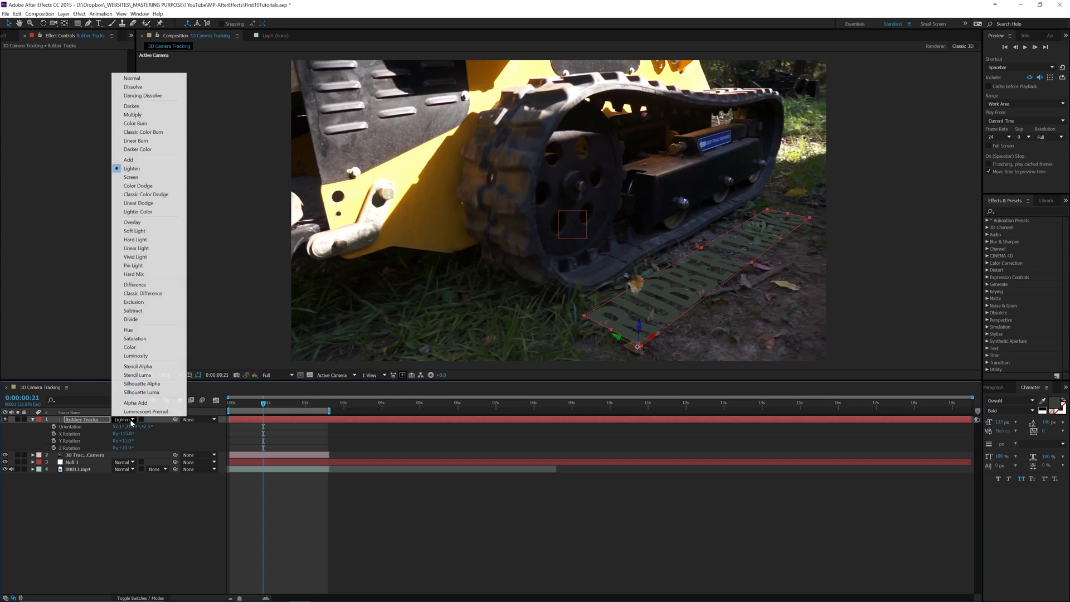
{"action": "left_click", "coordinate": [162, 189]}
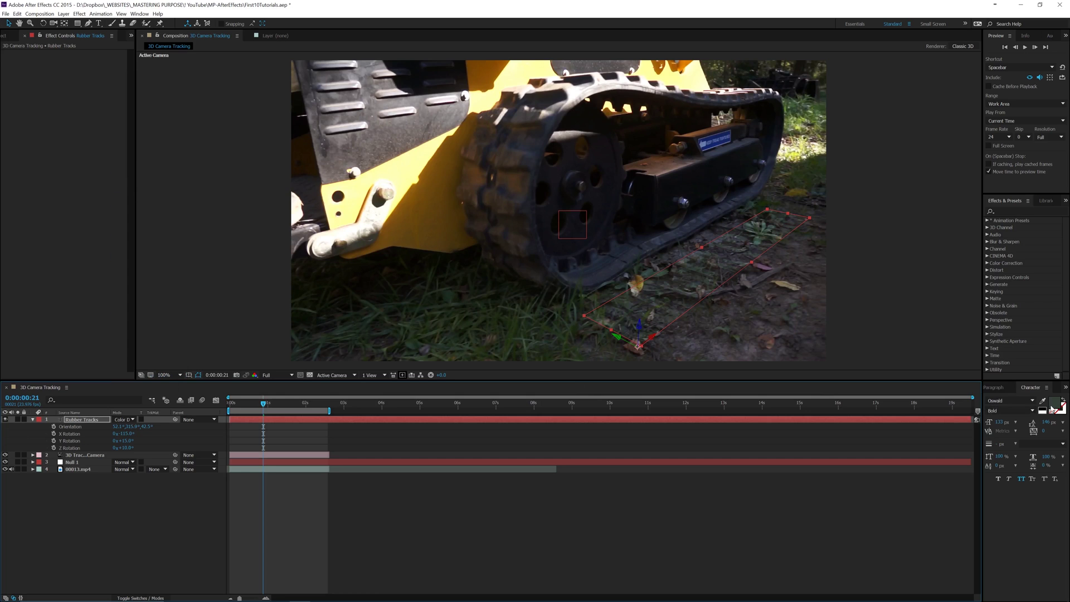
{"action": "left_click", "coordinate": [1055, 402]}
Step: Give the text a pale grey fill and lower the layer's opacity slightly
{"action": "left_click", "coordinate": [627, 369]}
{"action": "left_click_drag", "start_coordinate": [627, 368], "coordinate": [584, 339]}
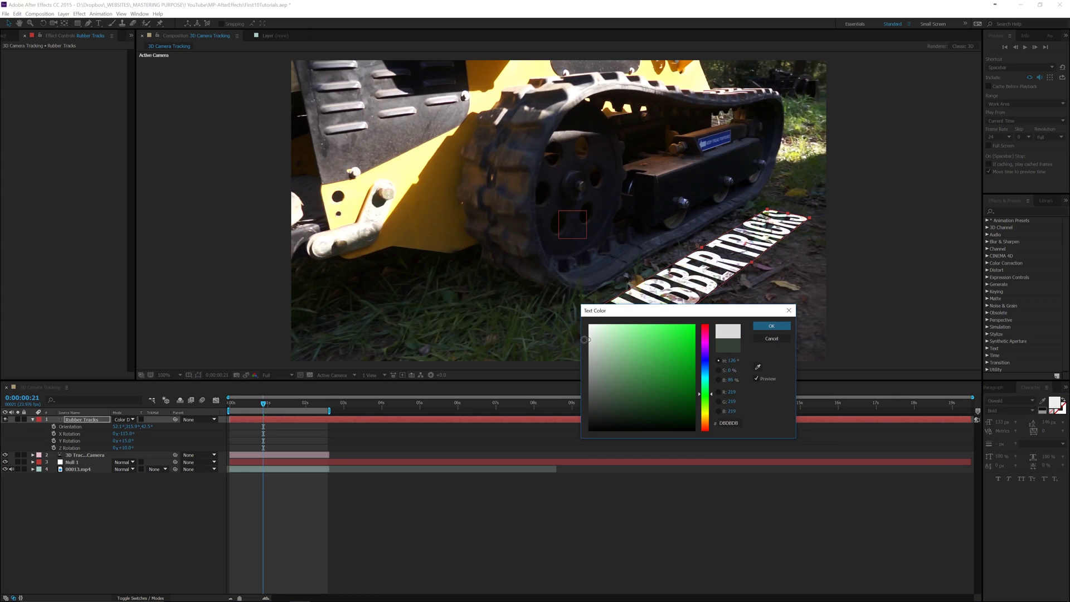
{"action": "left_click", "coordinate": [772, 326]}
{"action": "key", "text": "t"}
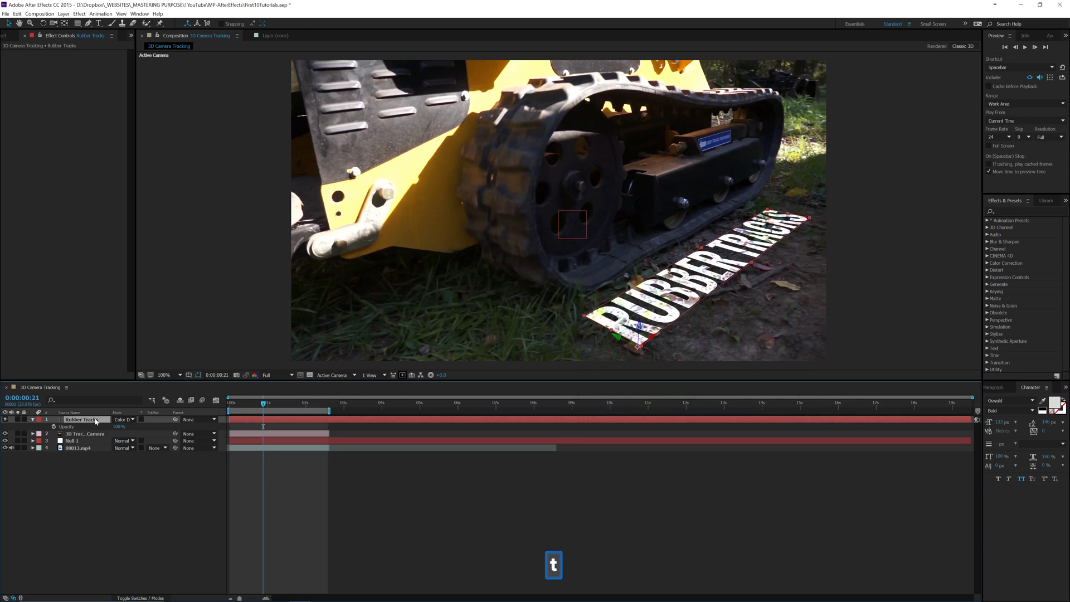
{"action": "left_click_drag", "start_coordinate": [116, 428], "coordinate": [95, 431]}
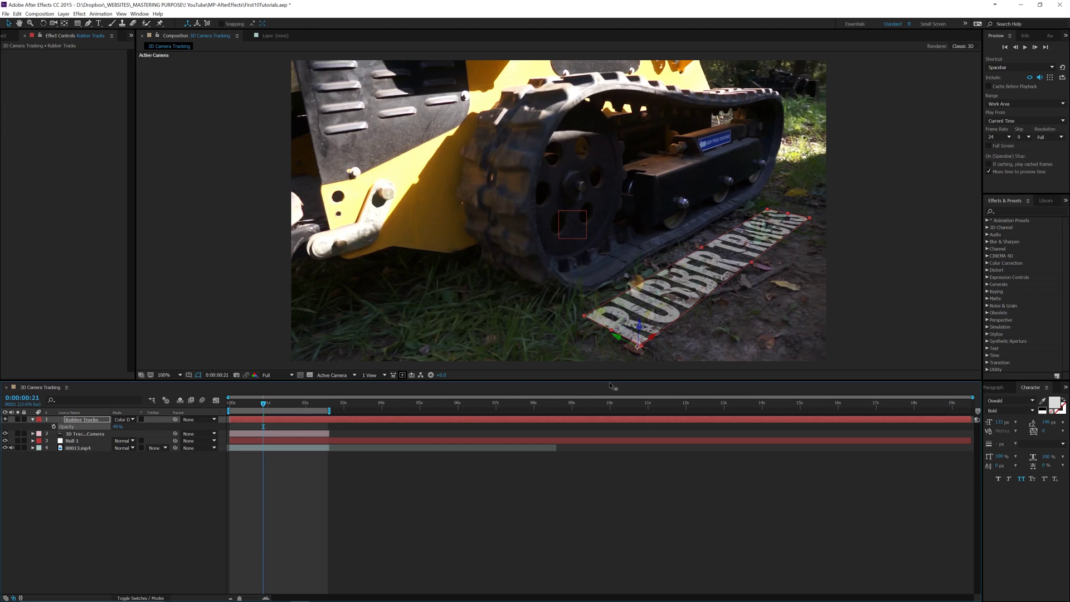
Step: Refine the text fill colour to E2E2E2 and return to the composition start
{"action": "left_click", "coordinate": [1054, 403]}
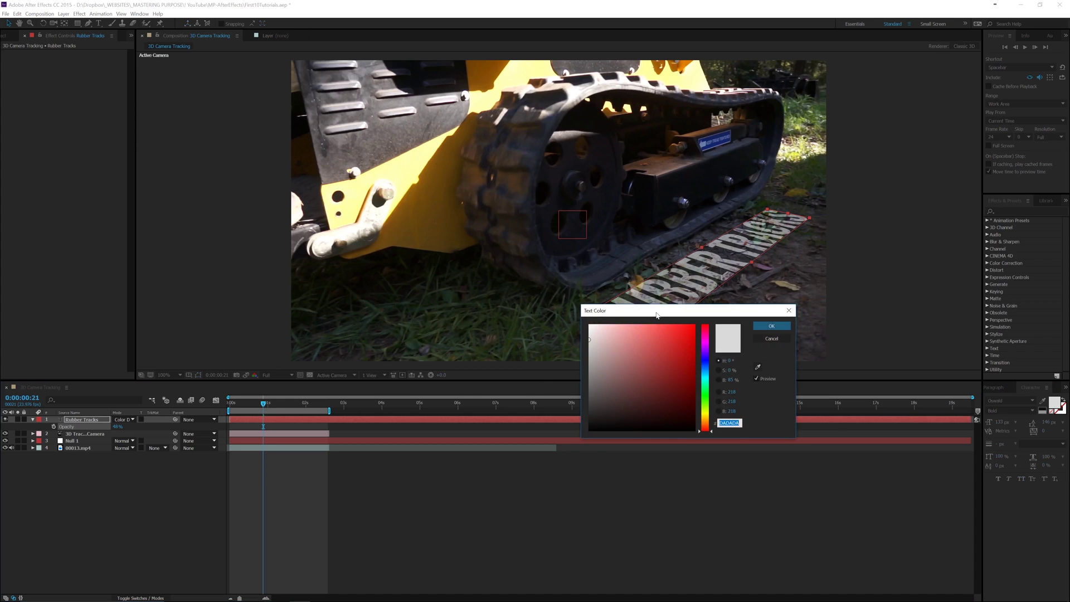
{"action": "left_click_drag", "start_coordinate": [658, 315], "coordinate": [614, 378]}
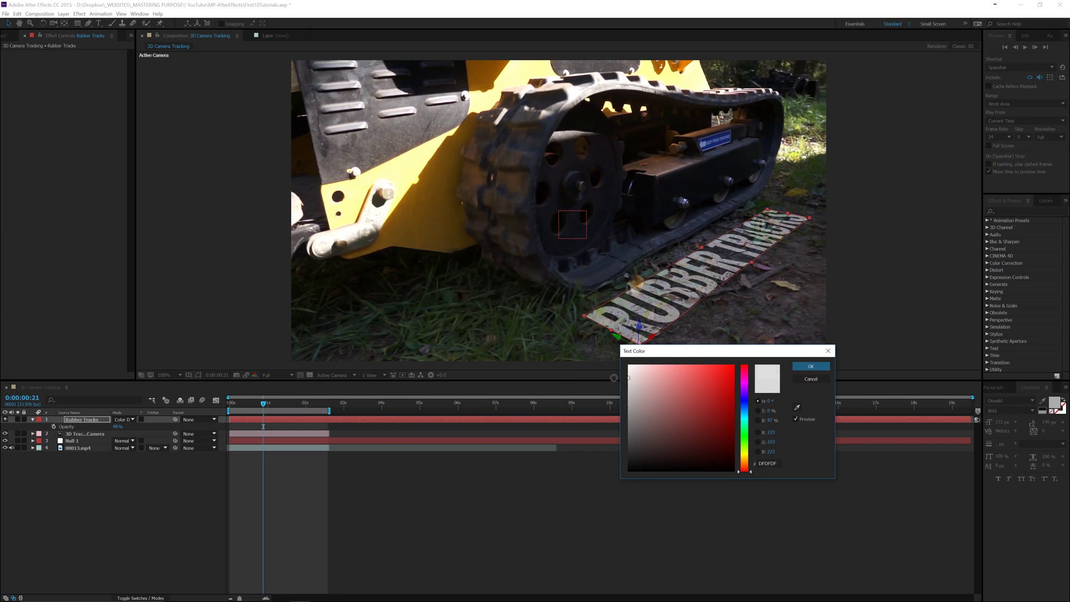
{"action": "left_click", "coordinate": [811, 367]}
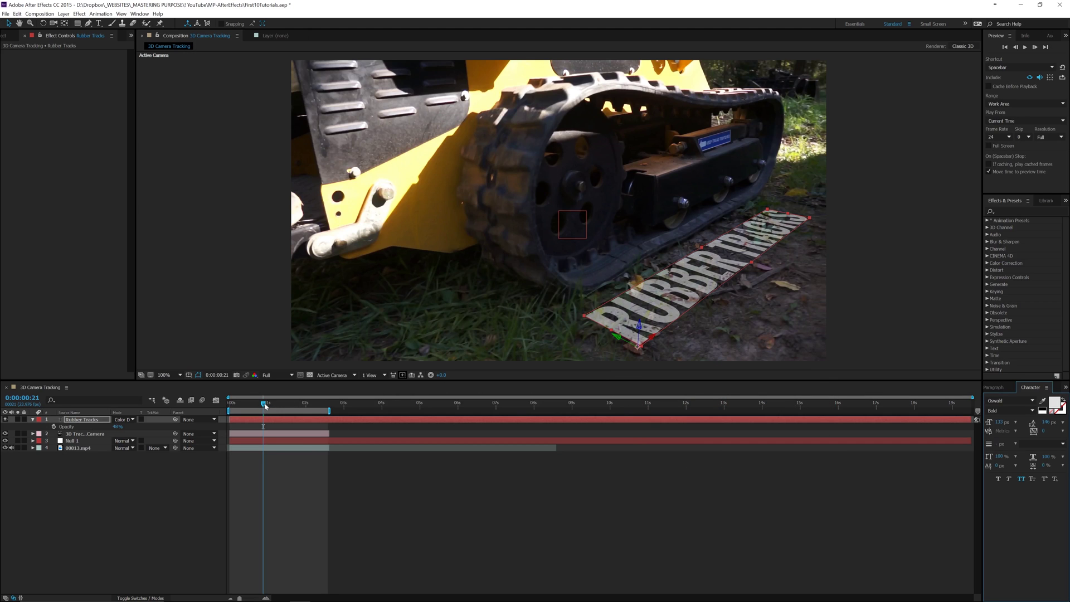
{"action": "left_click_drag", "start_coordinate": [265, 405], "coordinate": [229, 403]}
Step: Preview the composition from 0:00:00:00, stopping at 0:00:02:10, to confirm the lettering stays pinned
{"action": "key", "text": "space"}
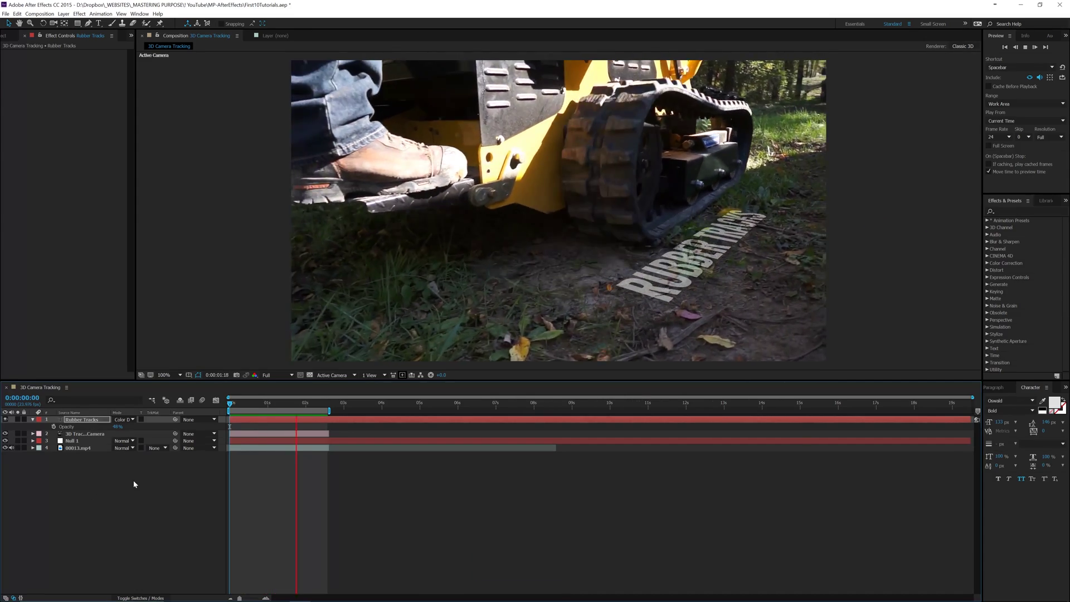
{"action": "key", "text": "space"}
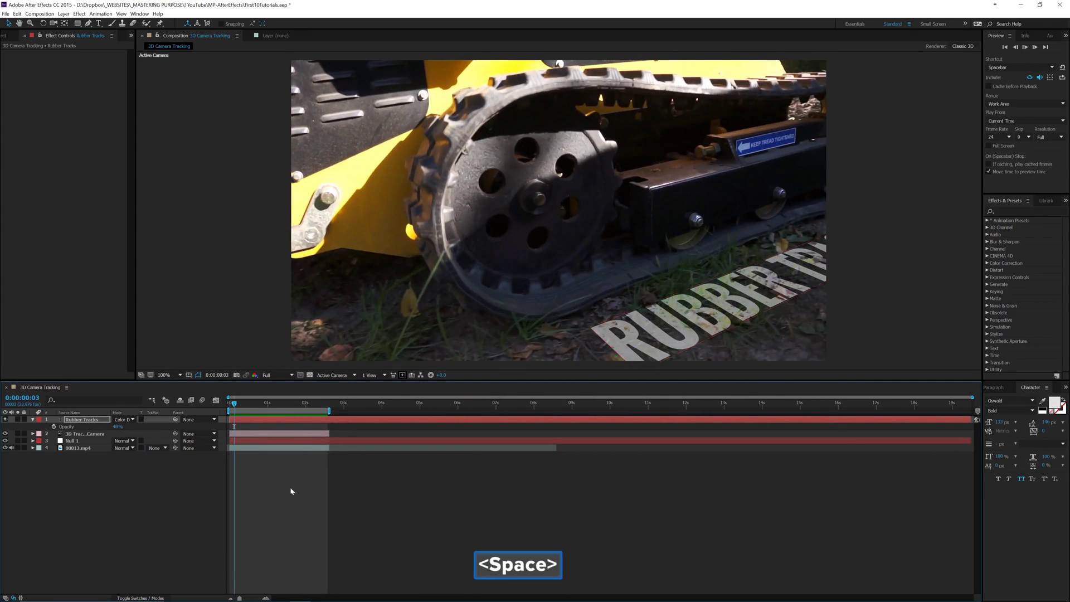
{"action": "key", "text": "space"}
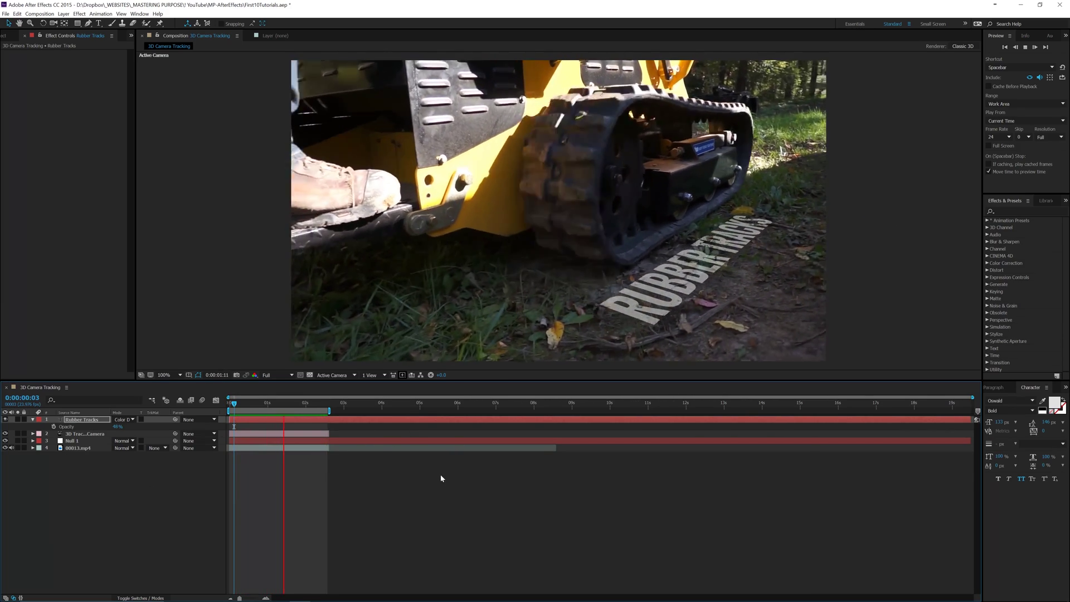
{"action": "key", "text": "space"}
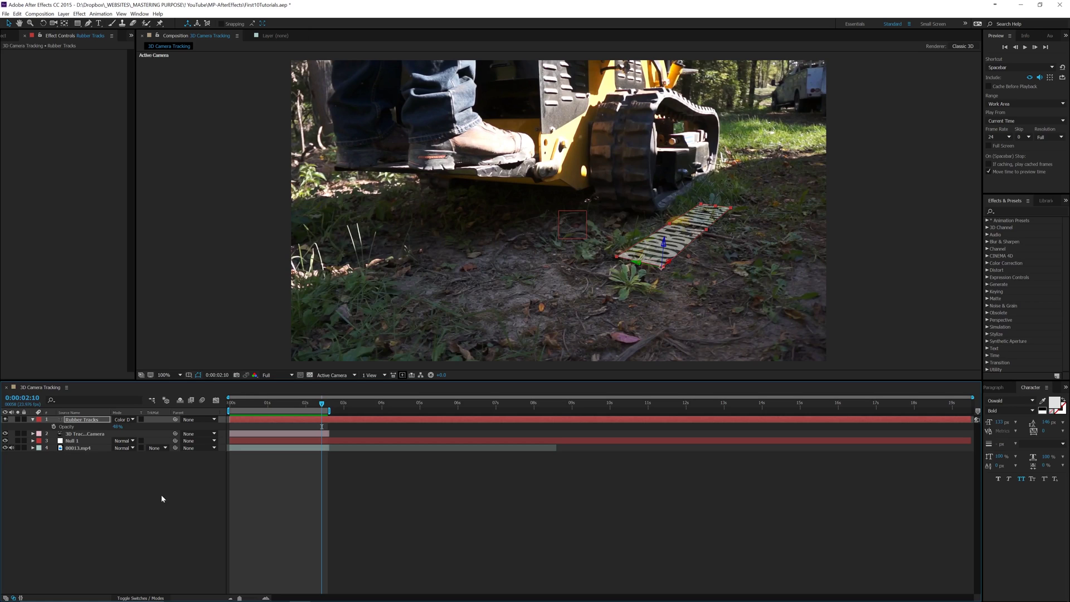
Step: Select the 00013.mp4 footage layer and its 3D Camera Tracker in Effect Controls
{"action": "left_click", "coordinate": [87, 435]}
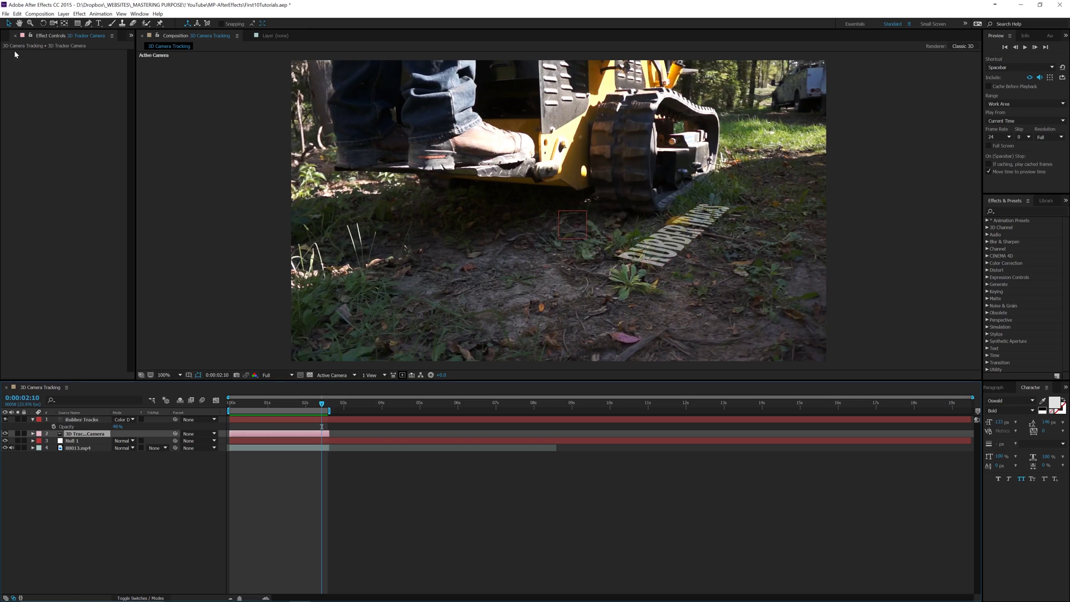
{"action": "left_click", "coordinate": [3, 37]}
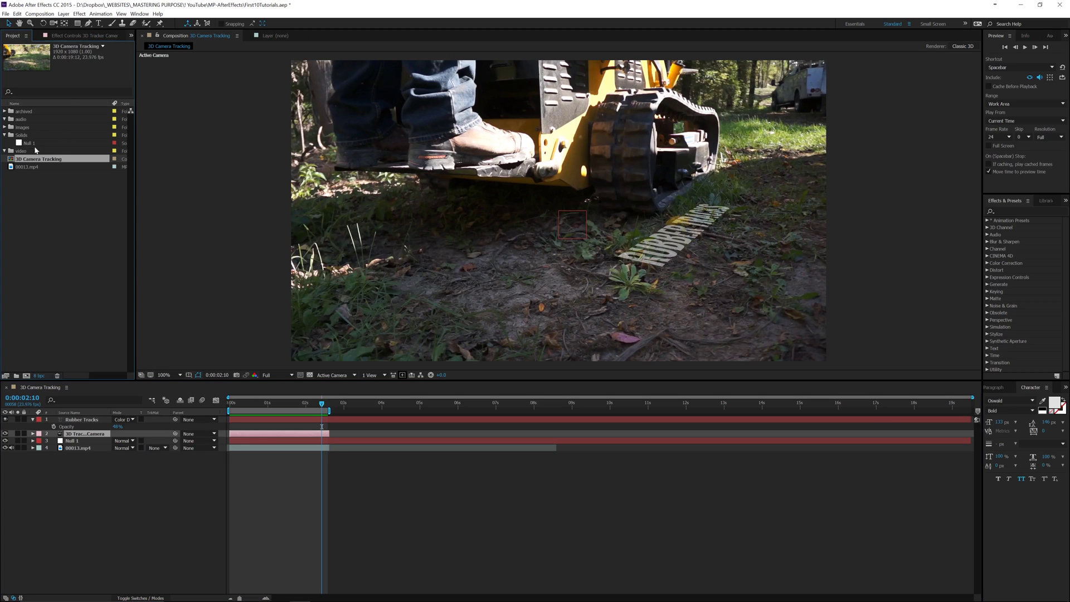
{"action": "left_click", "coordinate": [75, 448]}
{"action": "left_click", "coordinate": [70, 36]}
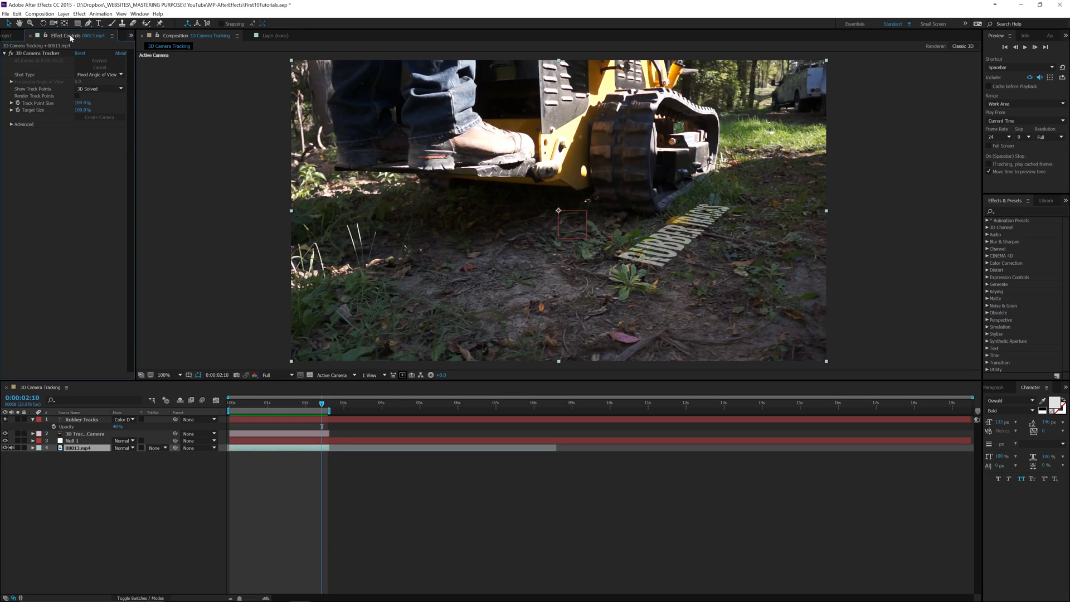
{"action": "left_click", "coordinate": [37, 54]}
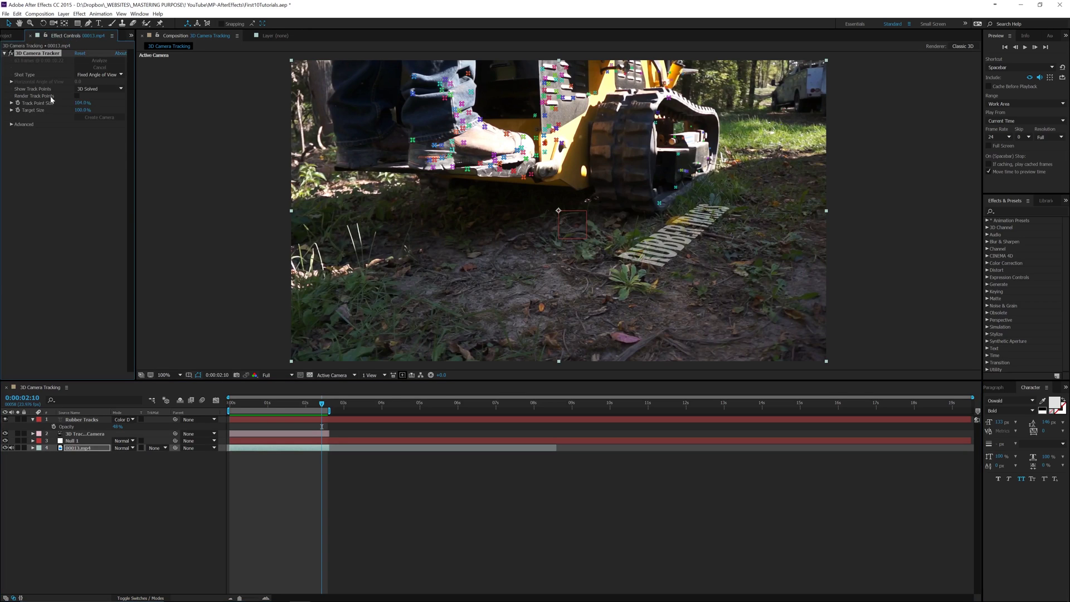
Step: Show track points as 3D Solved at 104% size and expand the Advanced settings
{"action": "left_click", "coordinate": [122, 74]}
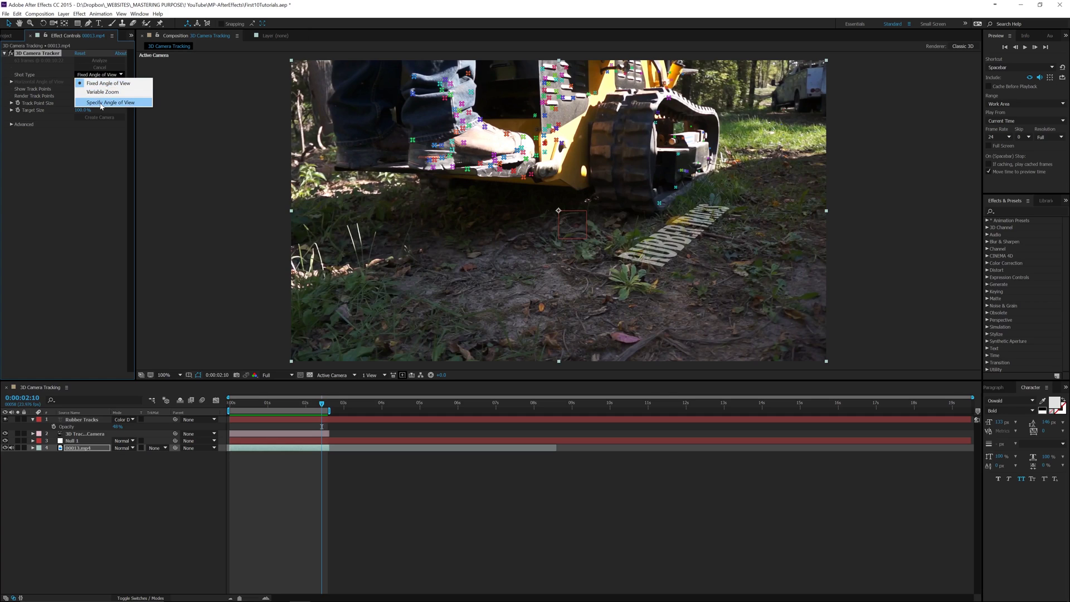
{"action": "left_click", "coordinate": [75, 170]}
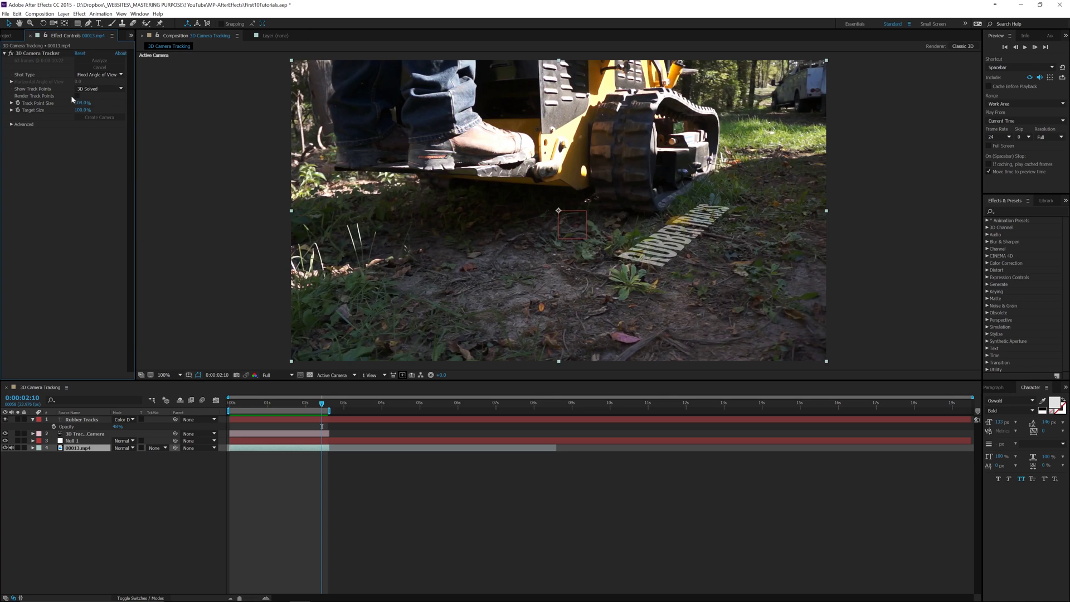
{"action": "left_click", "coordinate": [99, 88]}
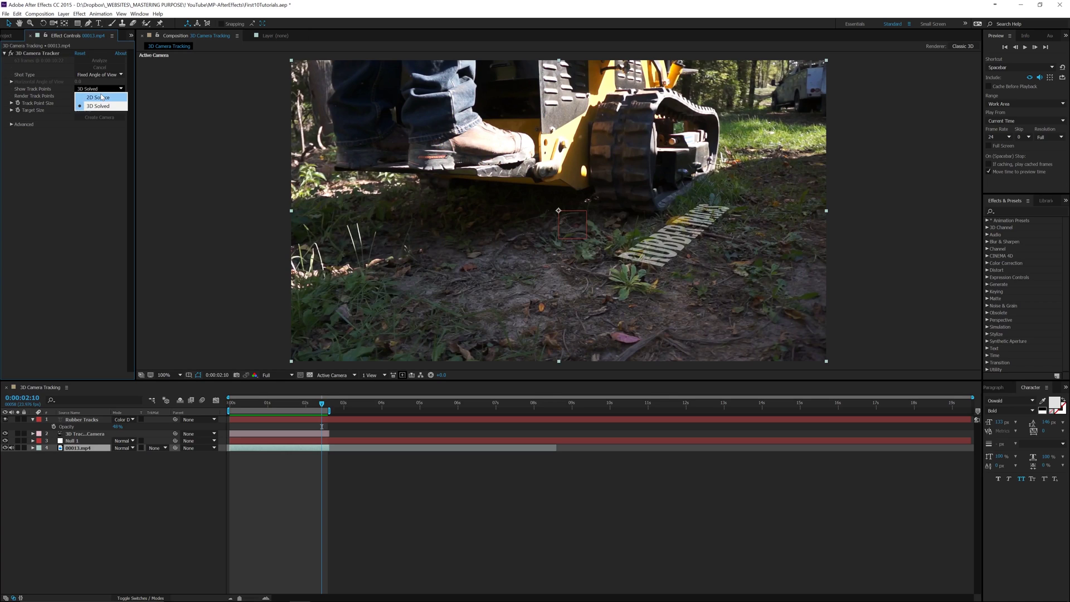
{"action": "left_click", "coordinate": [102, 97]}
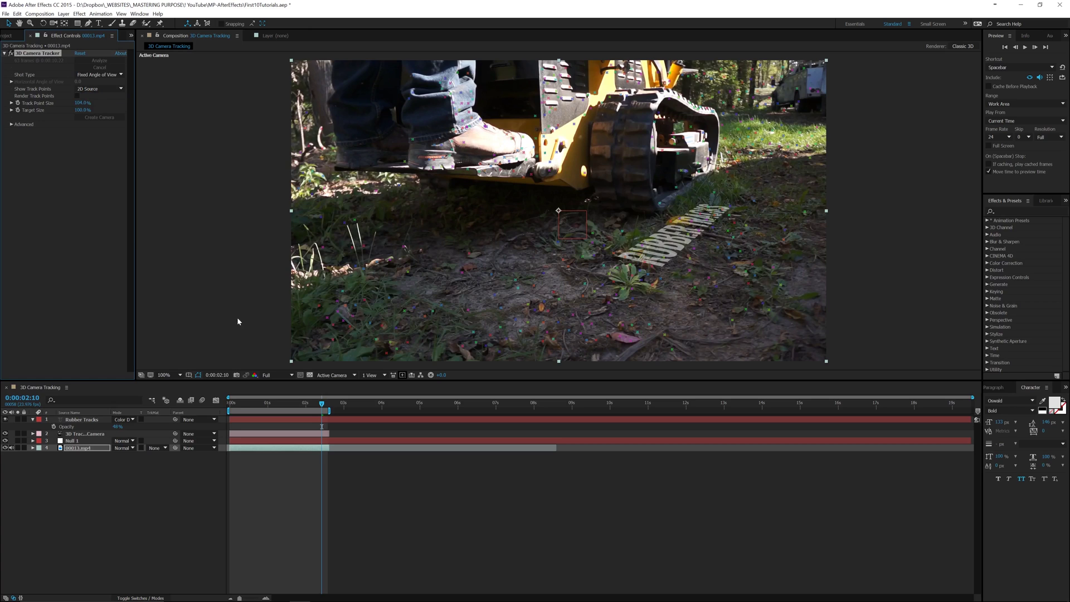
{"action": "left_click", "coordinate": [99, 89]}
{"action": "left_click", "coordinate": [101, 105]}
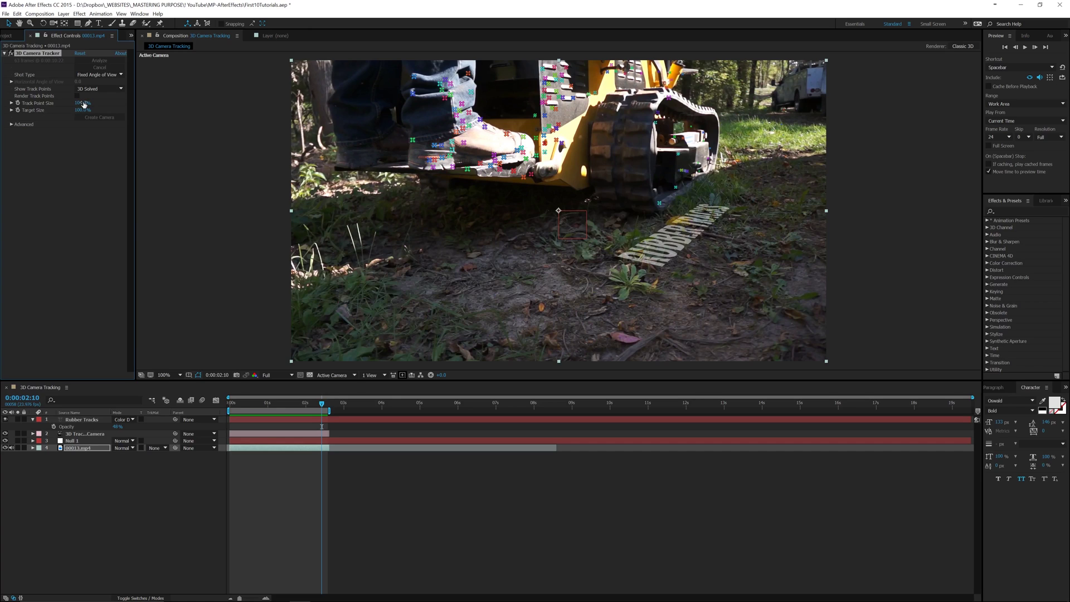
{"action": "left_click_drag", "start_coordinate": [84, 105], "coordinate": [86, 104]}
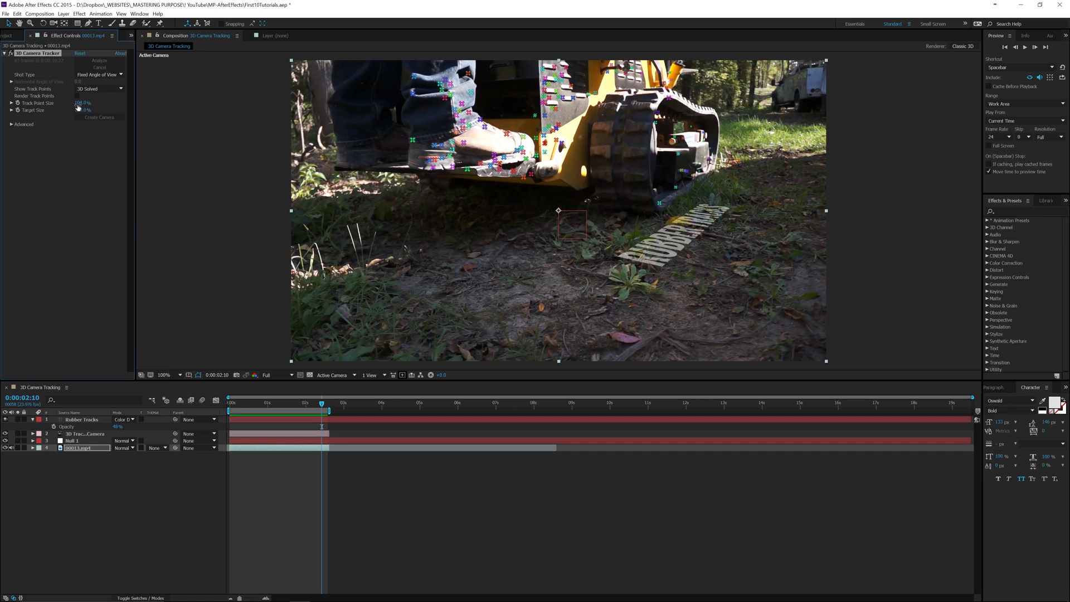
{"action": "left_click", "coordinate": [12, 124]}
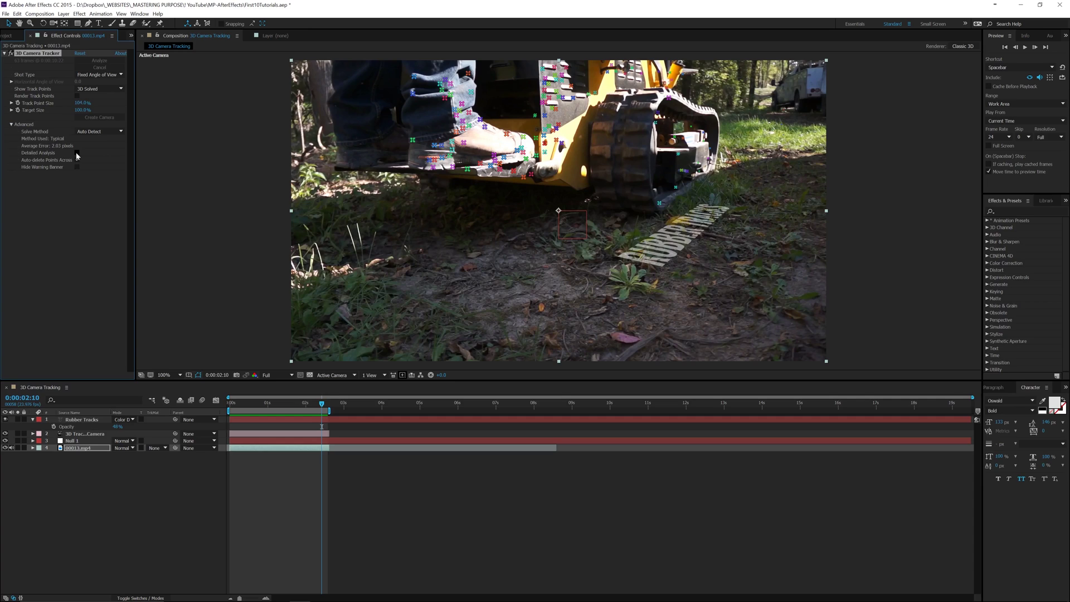